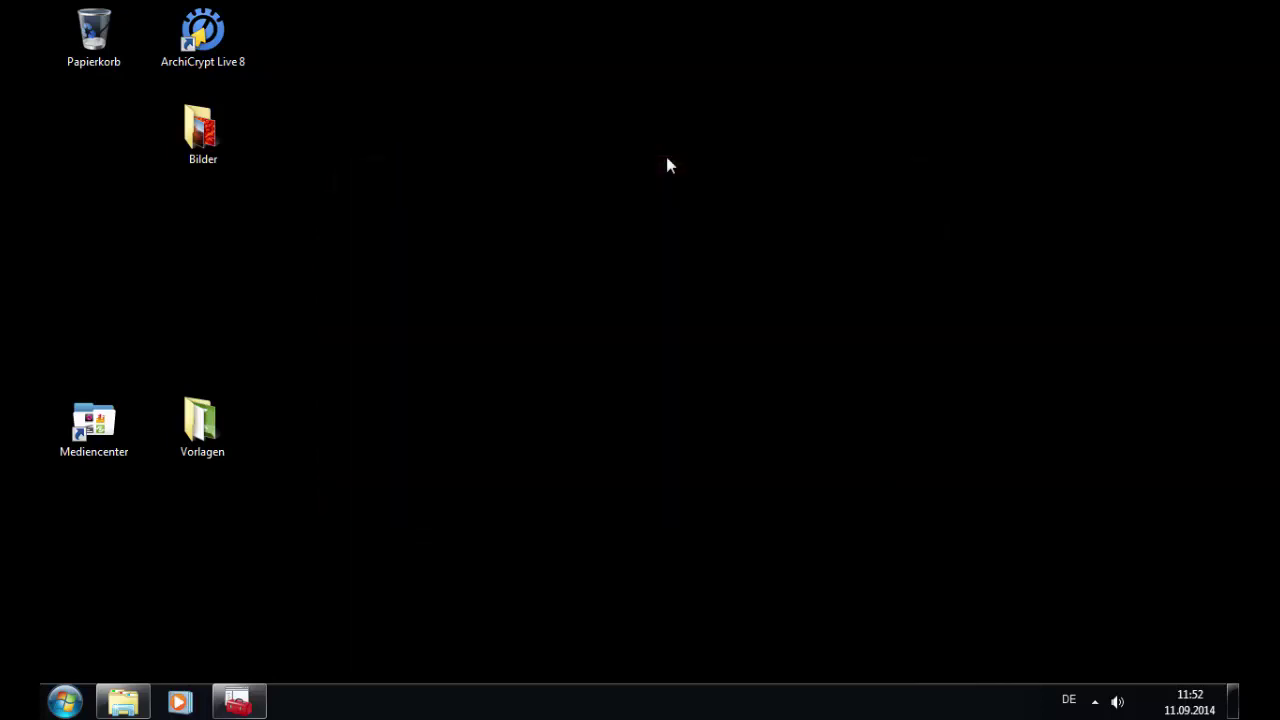
Step: Compare the Computer drives view with the C: volume and its partition in Disk Management
{"action": "left_click", "coordinate": [123, 702]}
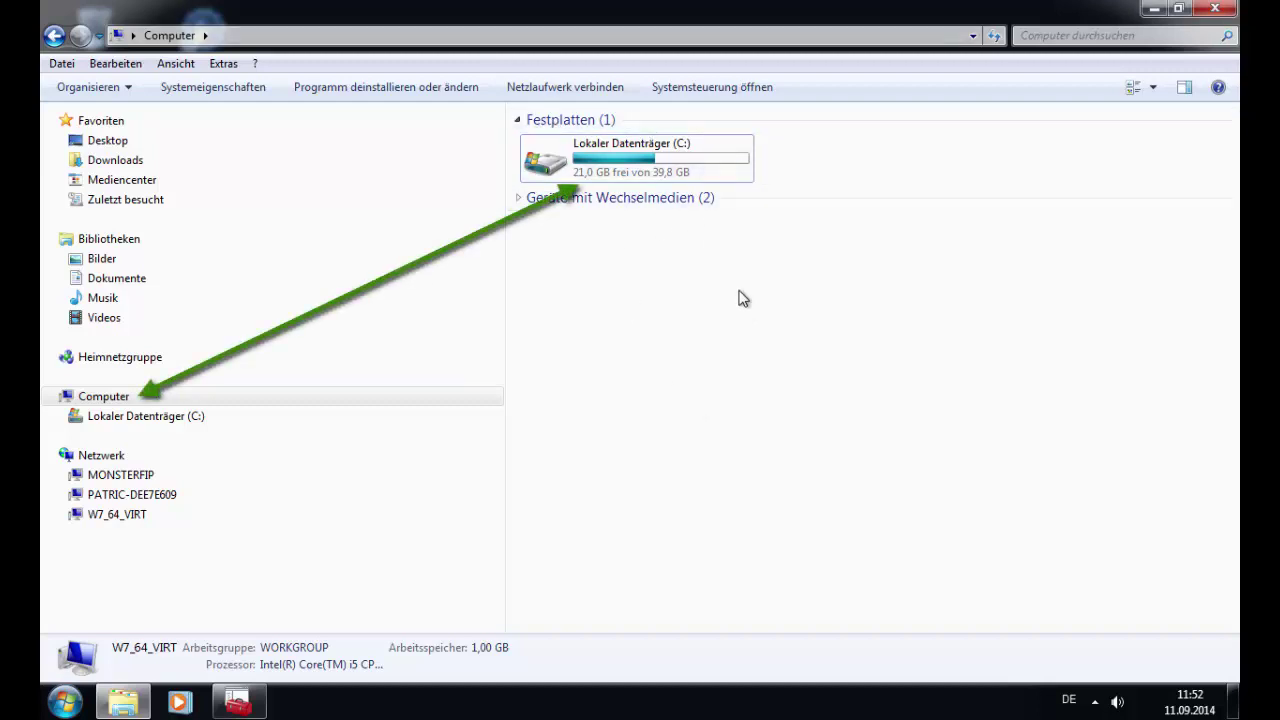
{"action": "mouse_move", "coordinate": [677, 158]}
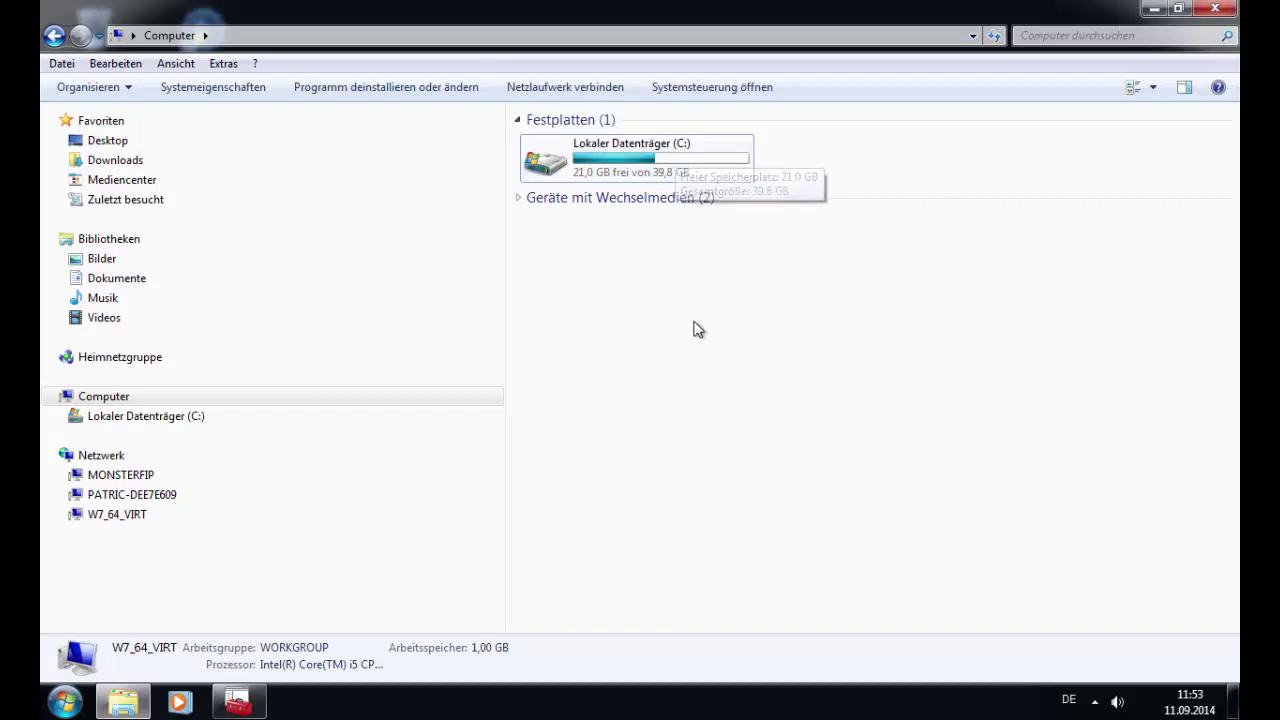
{"action": "left_click", "coordinate": [1153, 11]}
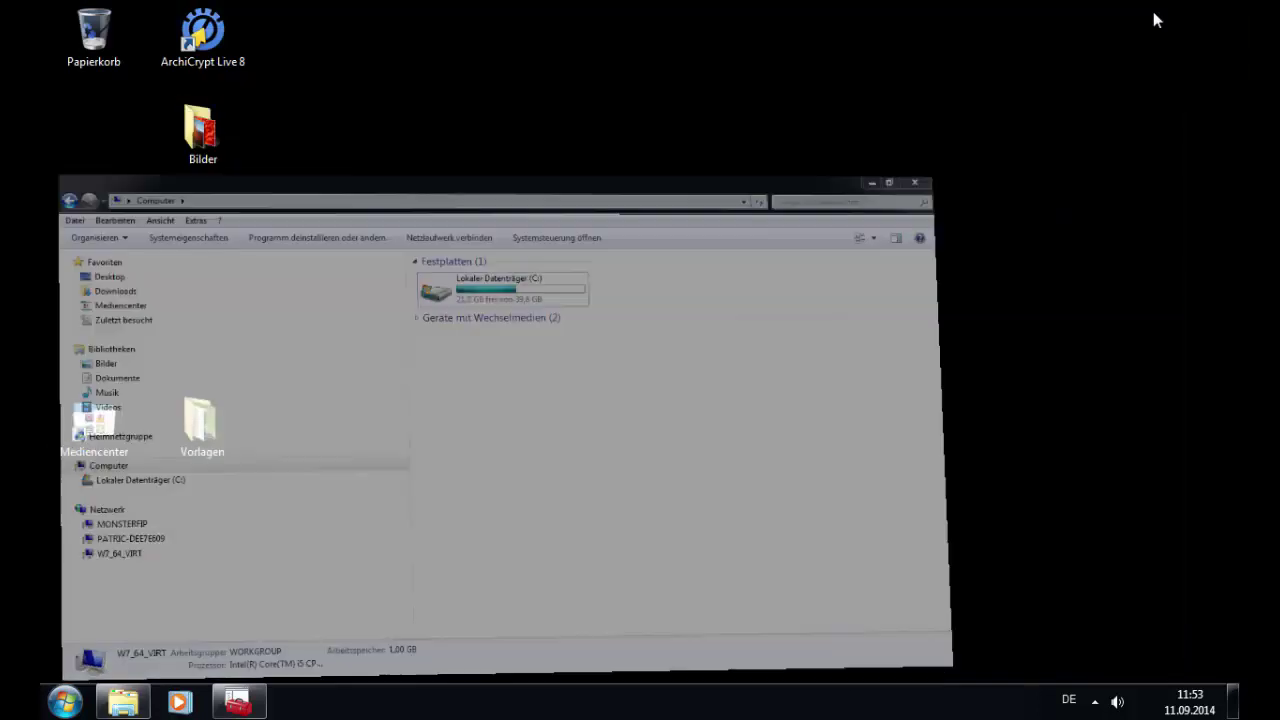
{"action": "left_click", "coordinate": [249, 709]}
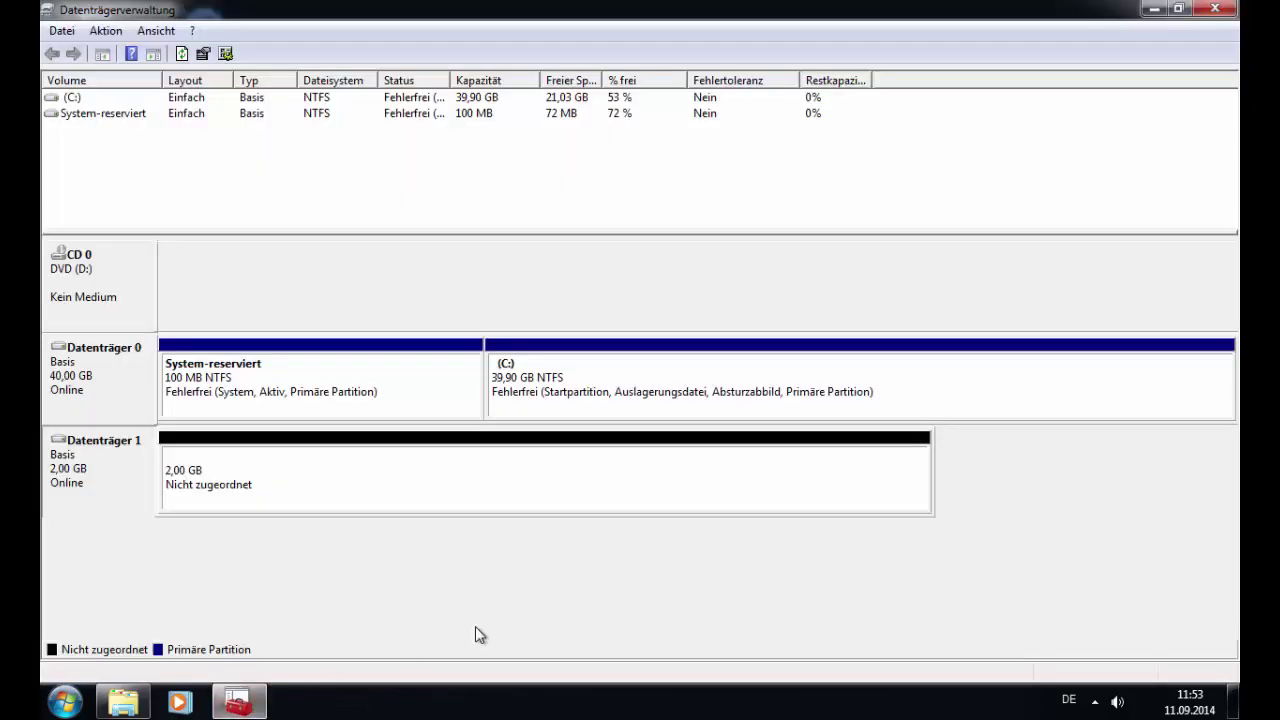
{"action": "left_click", "coordinate": [64, 98]}
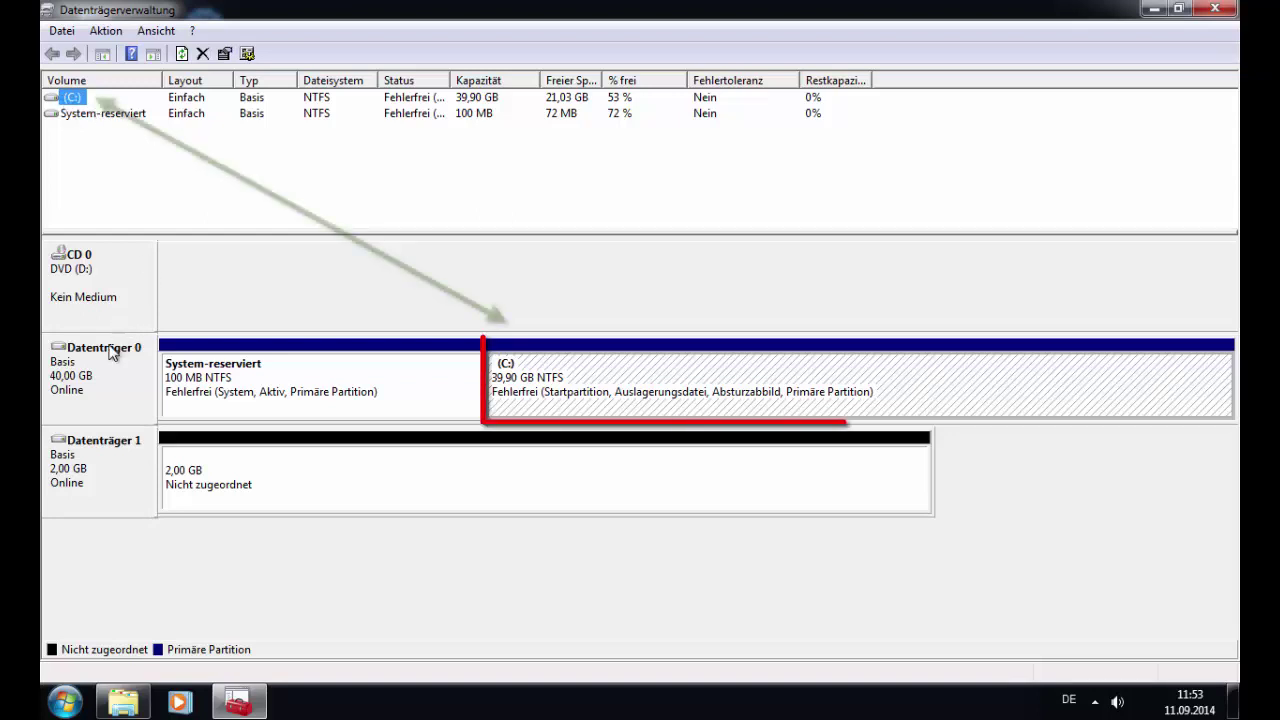
{"action": "left_click", "coordinate": [622, 383]}
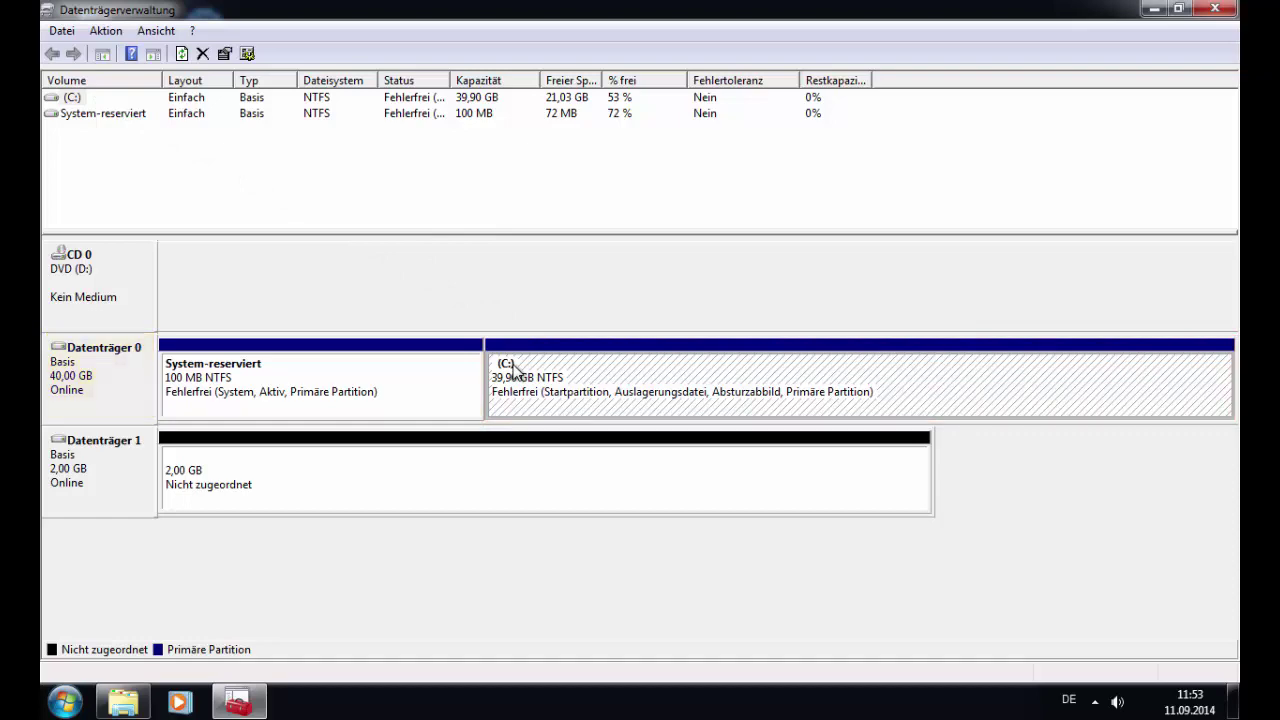
Step: Check the System-reserviert partition and the unallocated 2 GB space on Datenträger 1
{"action": "left_click", "coordinate": [123, 701]}
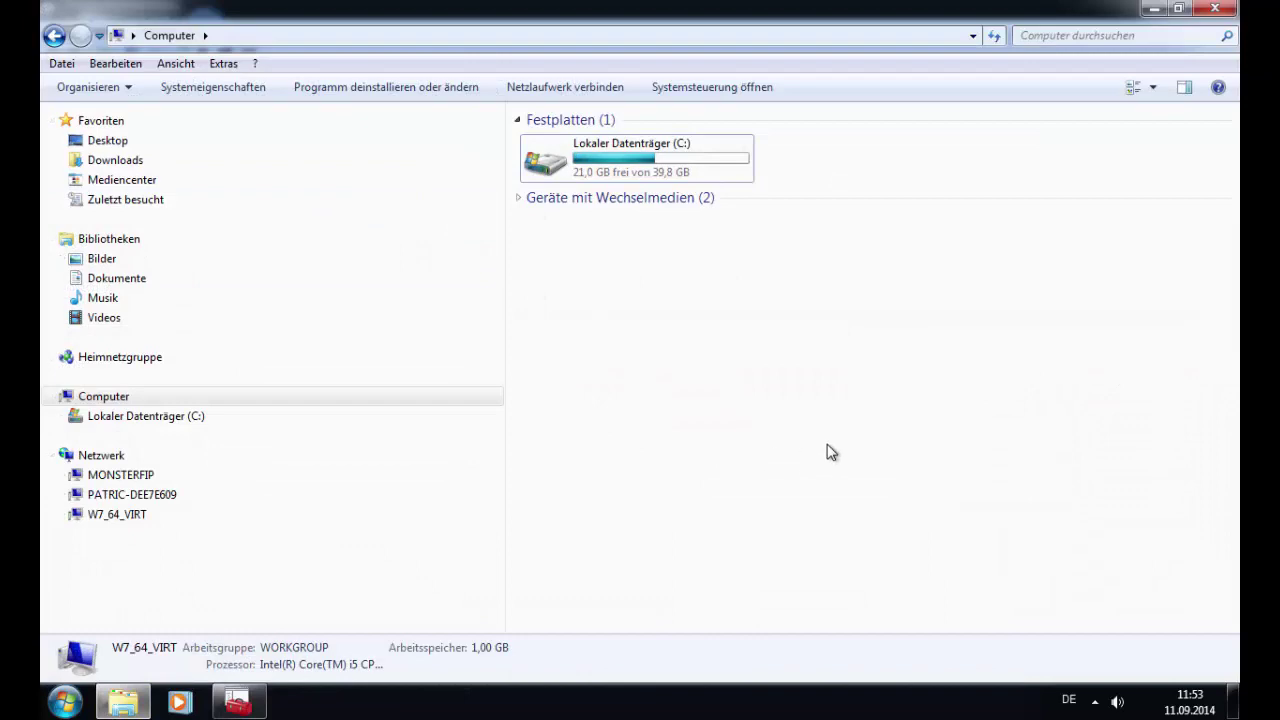
{"action": "left_click", "coordinate": [1155, 12]}
{"action": "left_click", "coordinate": [337, 383]}
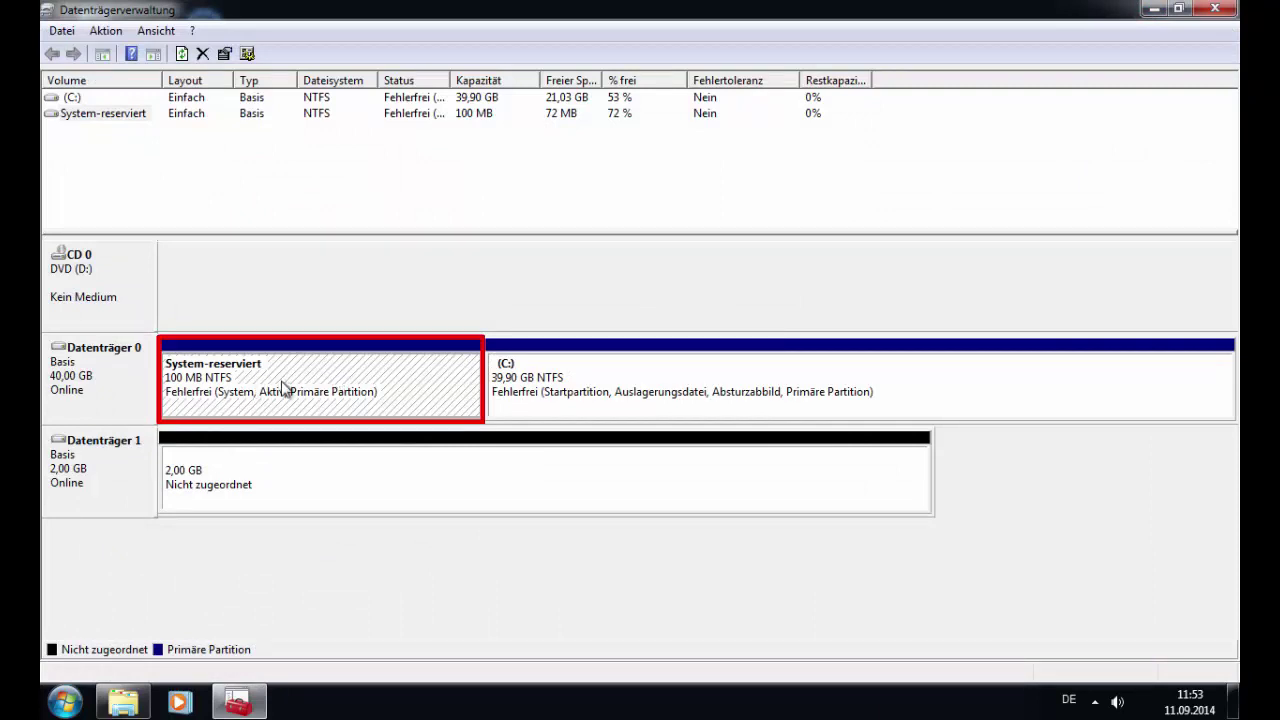
{"action": "left_click", "coordinate": [83, 481]}
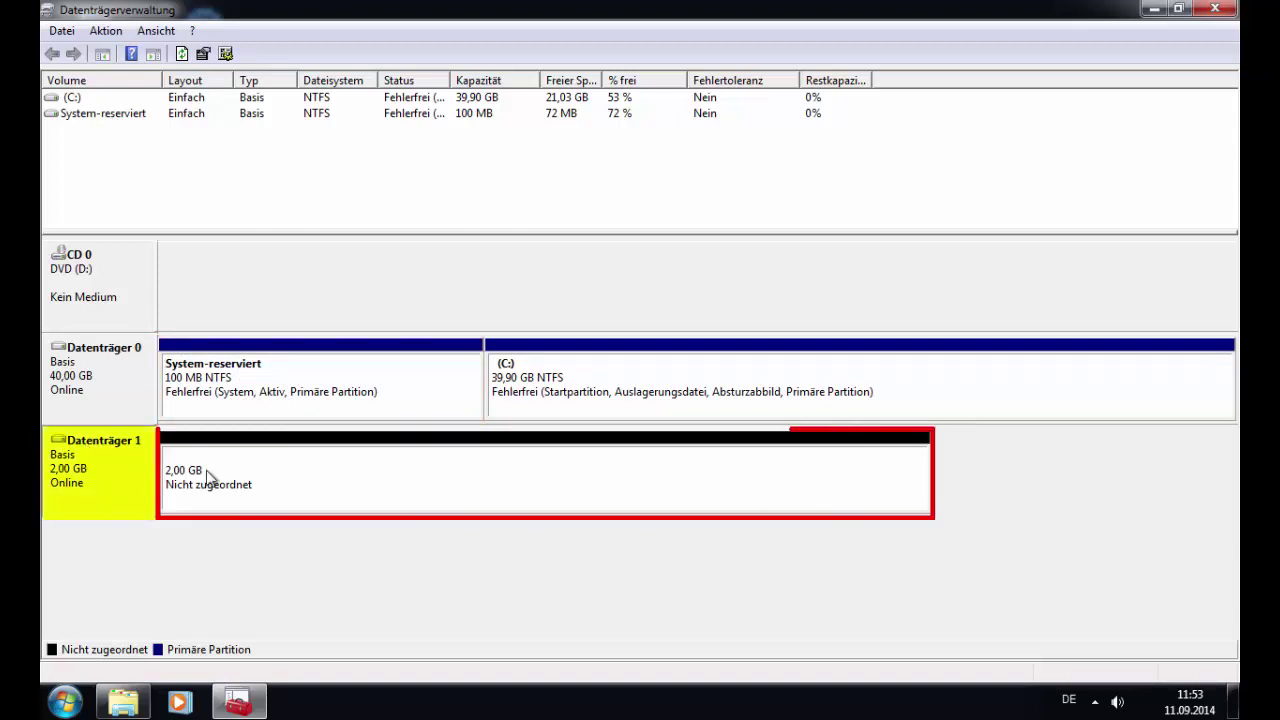
{"action": "left_click", "coordinate": [267, 480]}
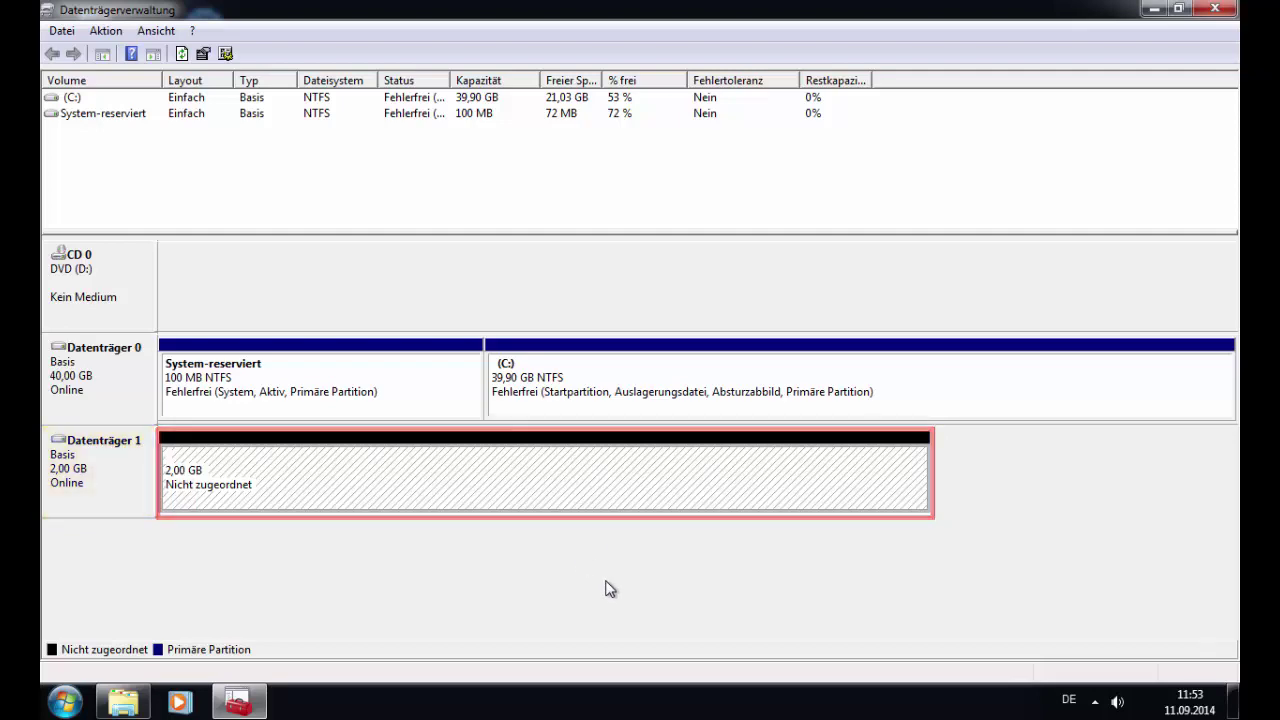
{"action": "left_click", "coordinate": [1154, 9]}
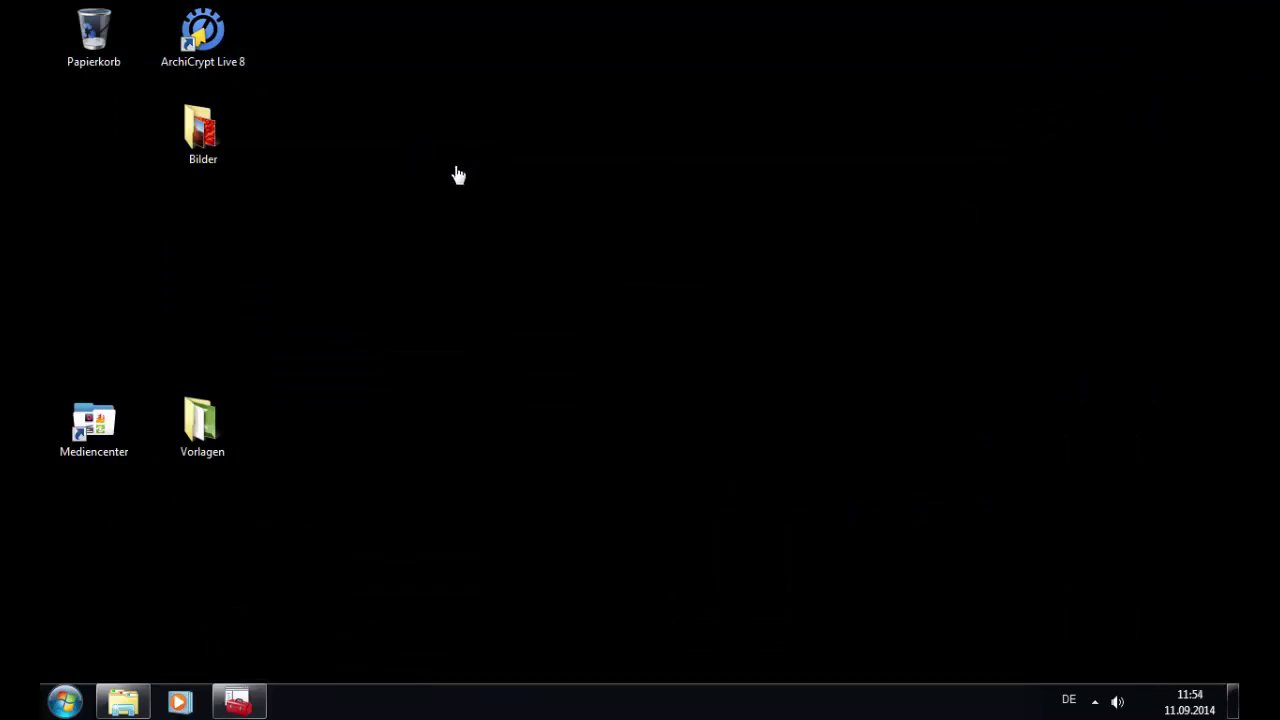
Step: Launch ArchiCrypt Live 8 and start a normal Live drive in Laufwerk-Fabrik by converting a partition
{"action": "left_click", "coordinate": [226, 45]}
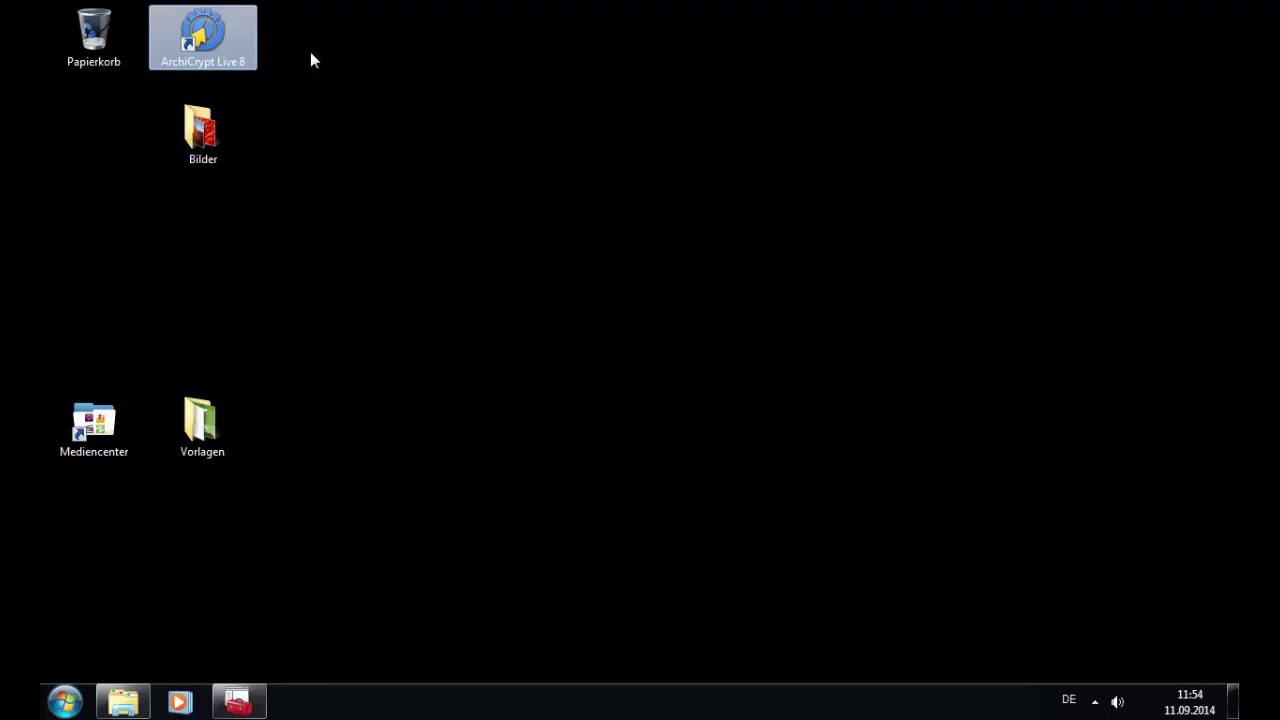
{"action": "double_click", "coordinate": [235, 32]}
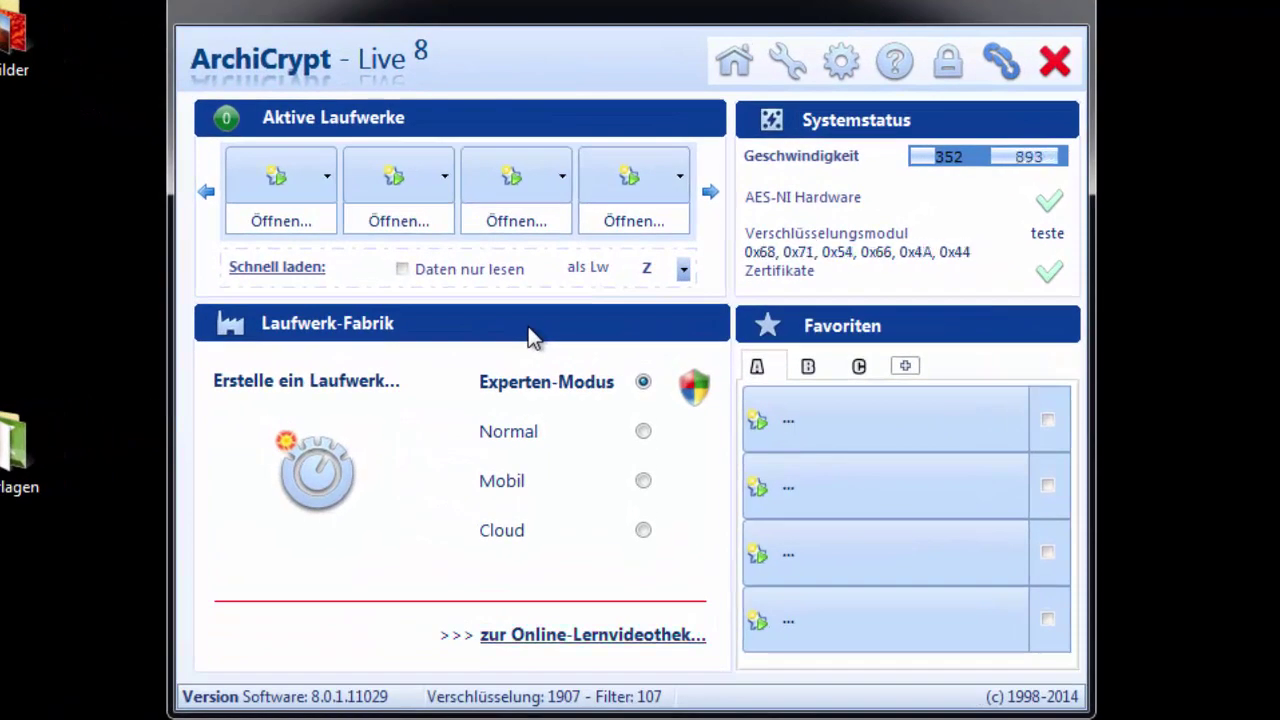
{"action": "left_click", "coordinate": [335, 472]}
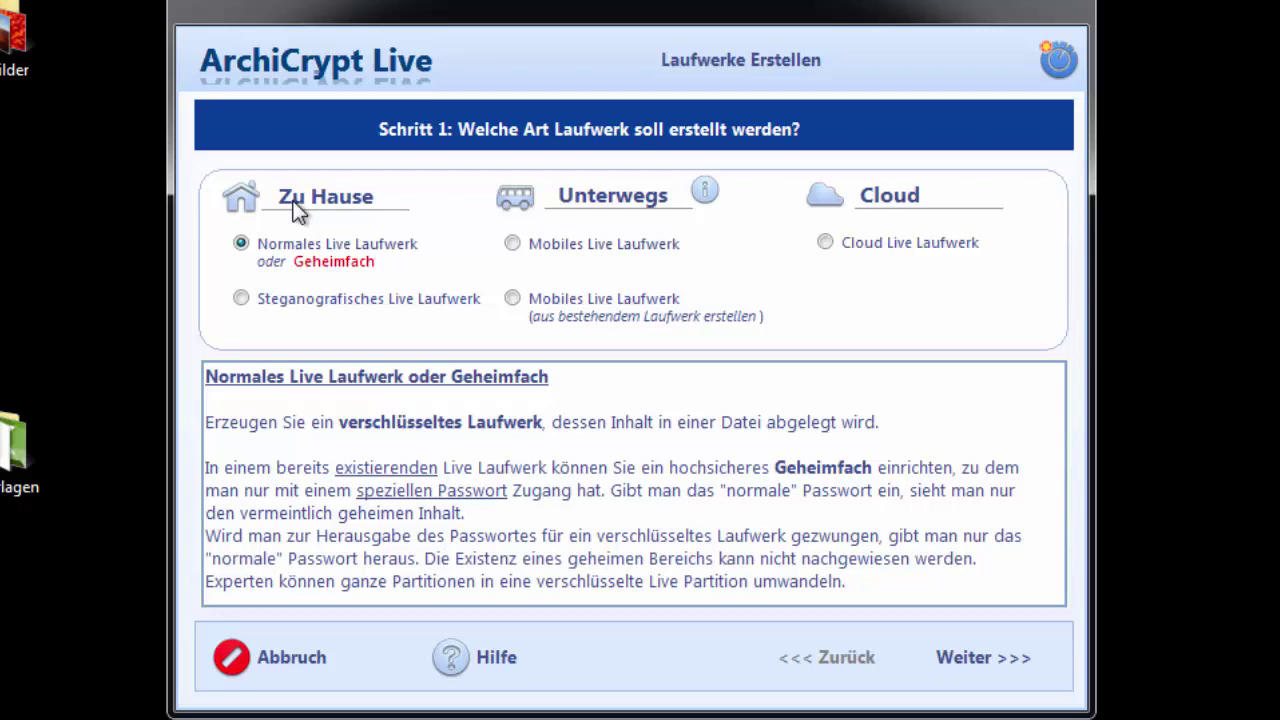
{"action": "mouse_move", "coordinate": [359, 245]}
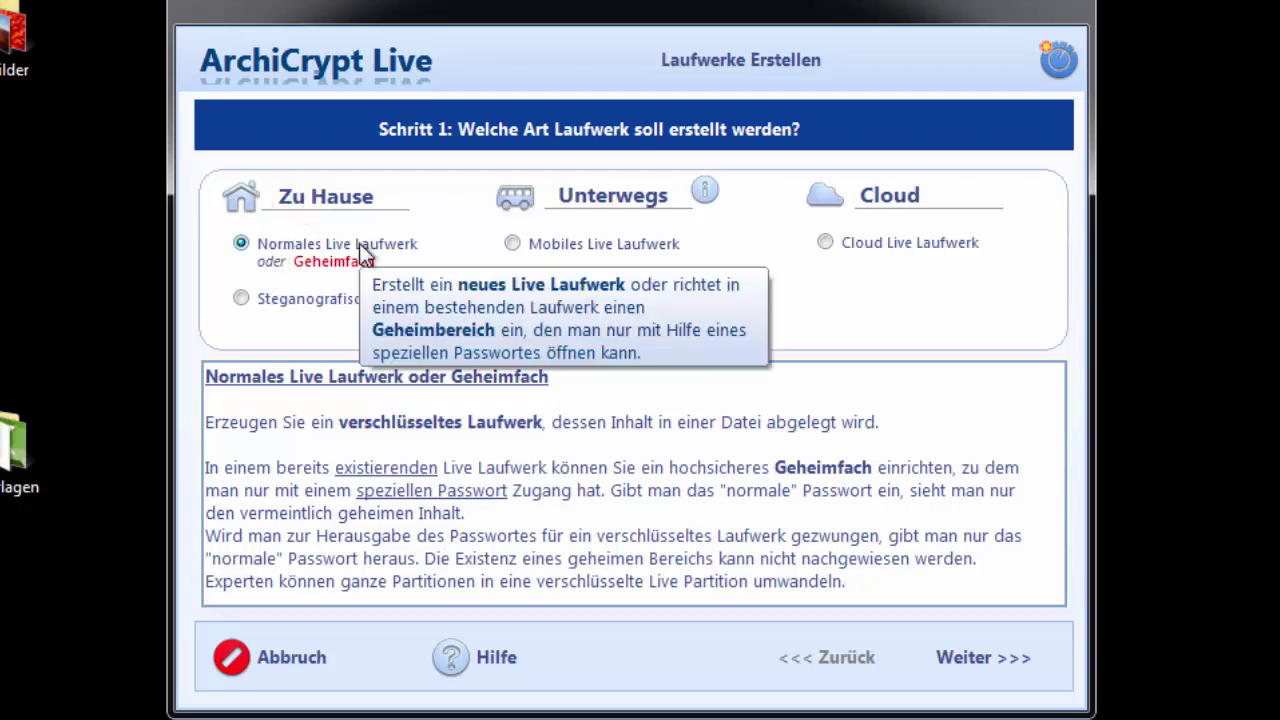
{"action": "left_click", "coordinate": [1026, 677]}
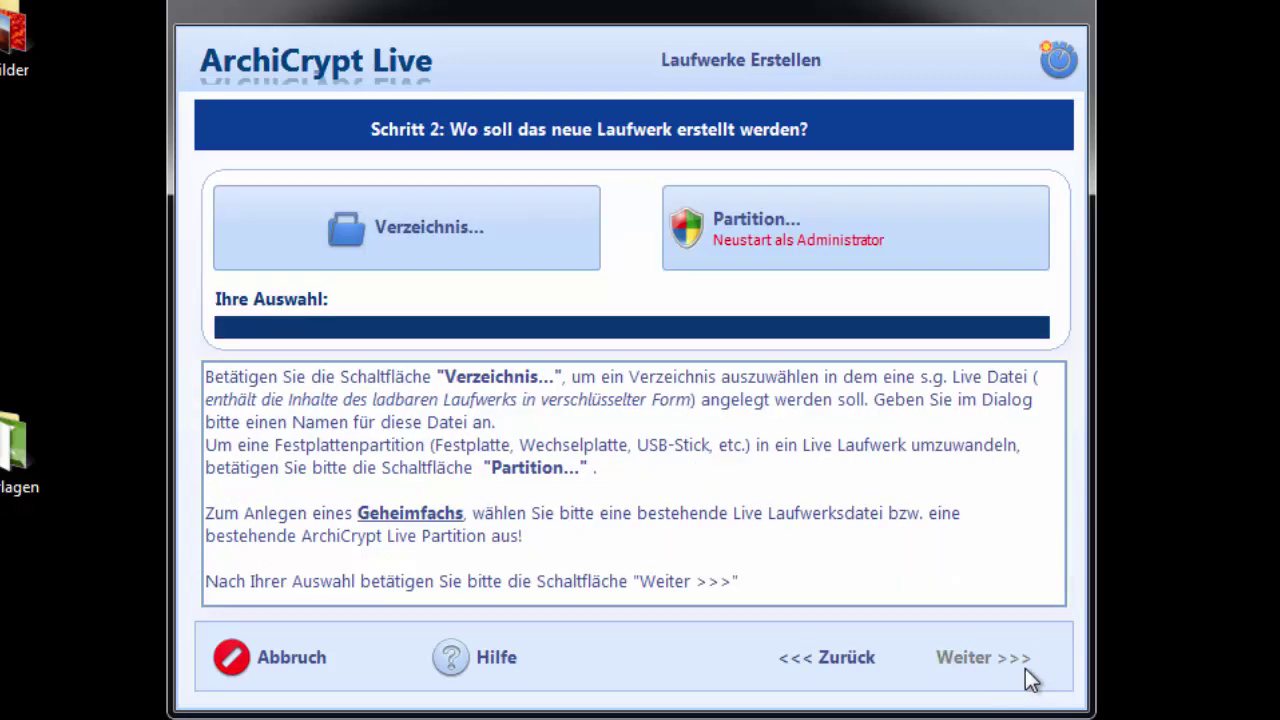
{"action": "mouse_move", "coordinate": [803, 223]}
{"action": "left_click", "coordinate": [876, 238]}
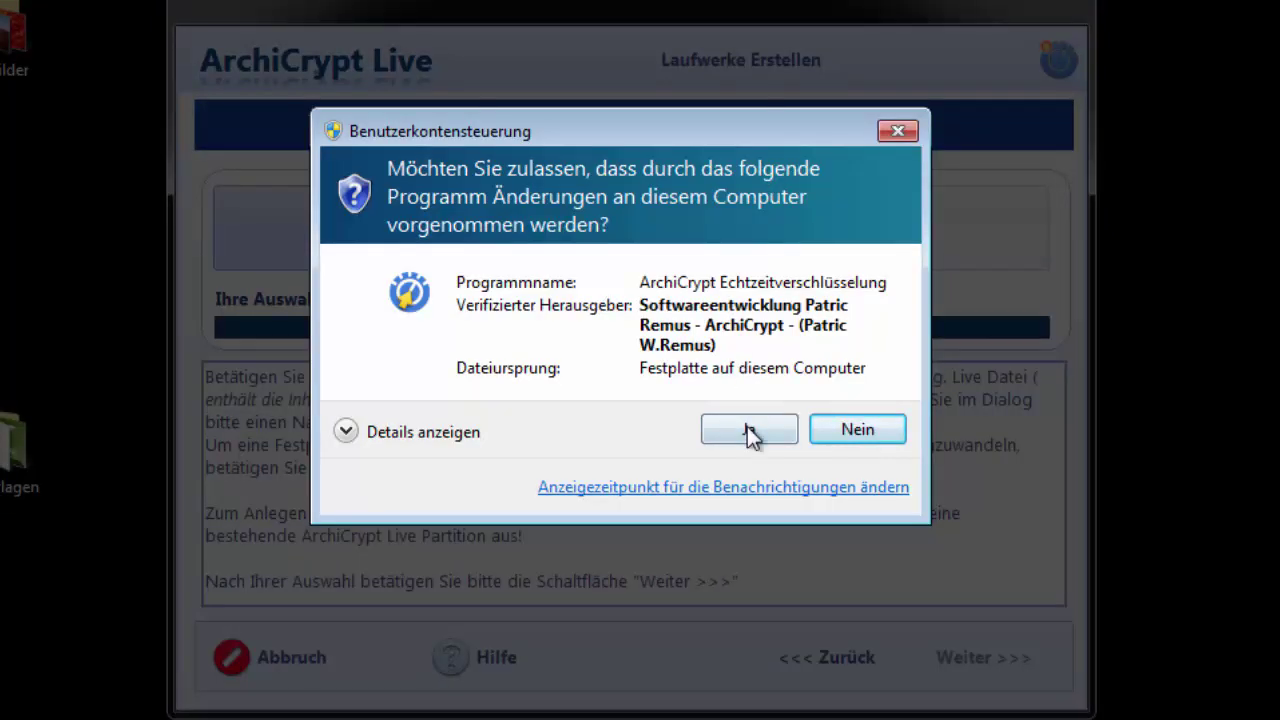
Step: Grant administrator rights, review the NTFS and C: partitions, then select the 2 GB Festplatte 2
{"action": "left_click", "coordinate": [747, 428]}
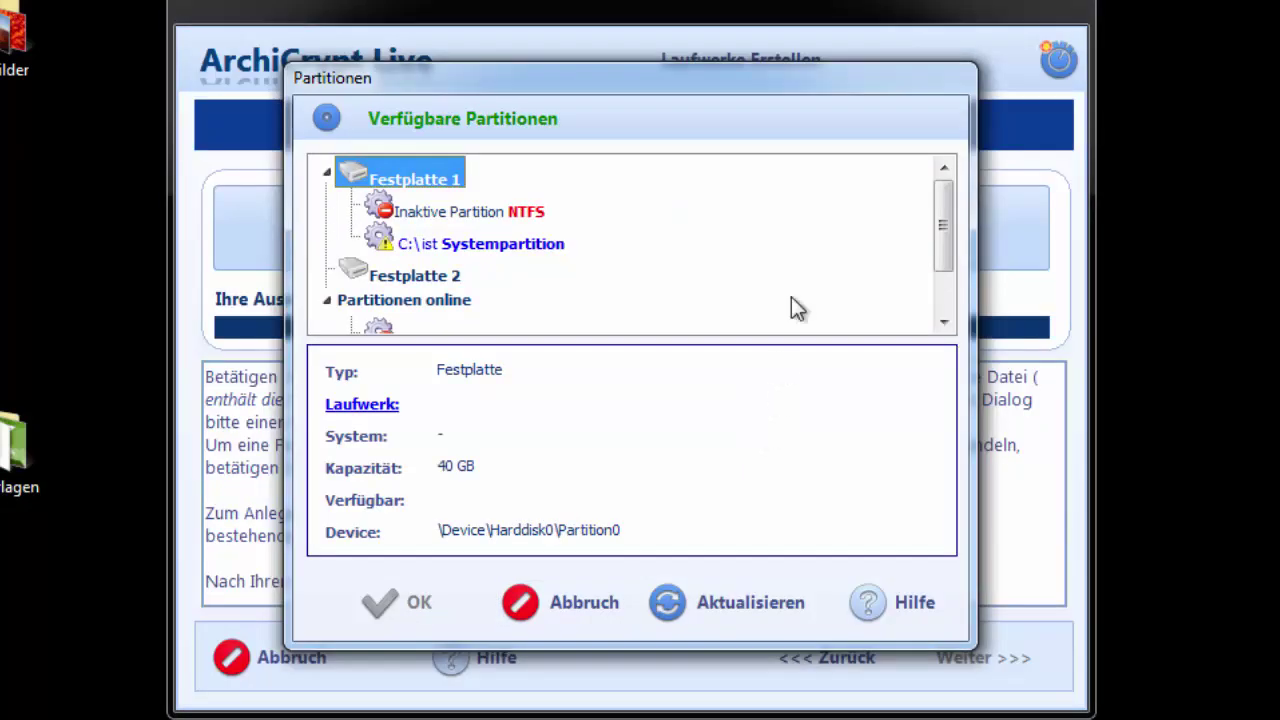
{"action": "left_click_drag", "start_coordinate": [636, 76], "coordinate": [560, 4]}
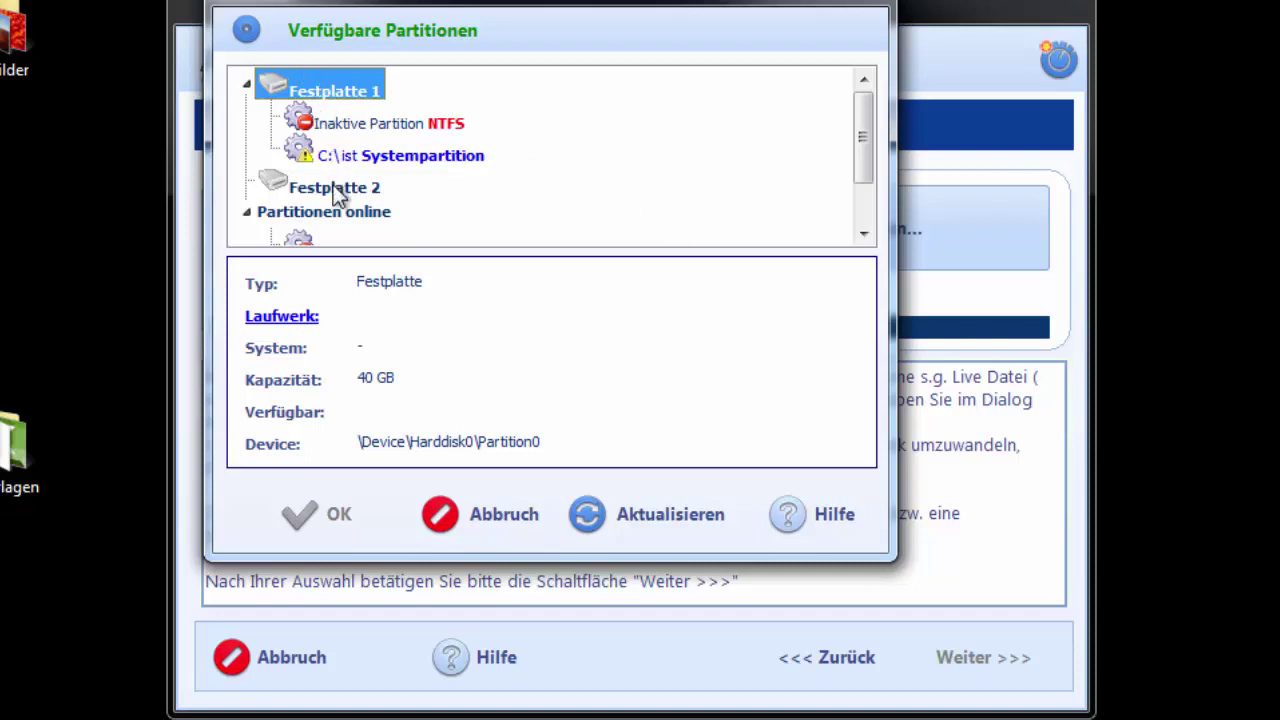
{"action": "left_click", "coordinate": [452, 121]}
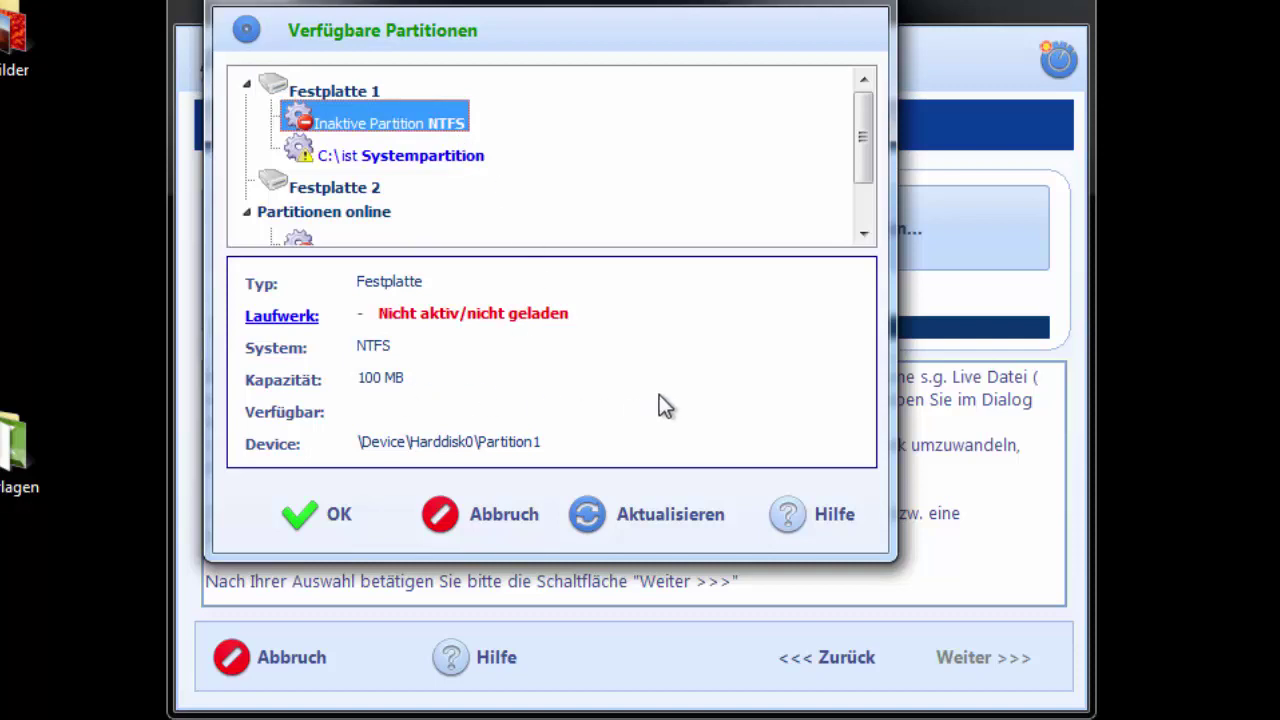
{"action": "left_click", "coordinate": [425, 156]}
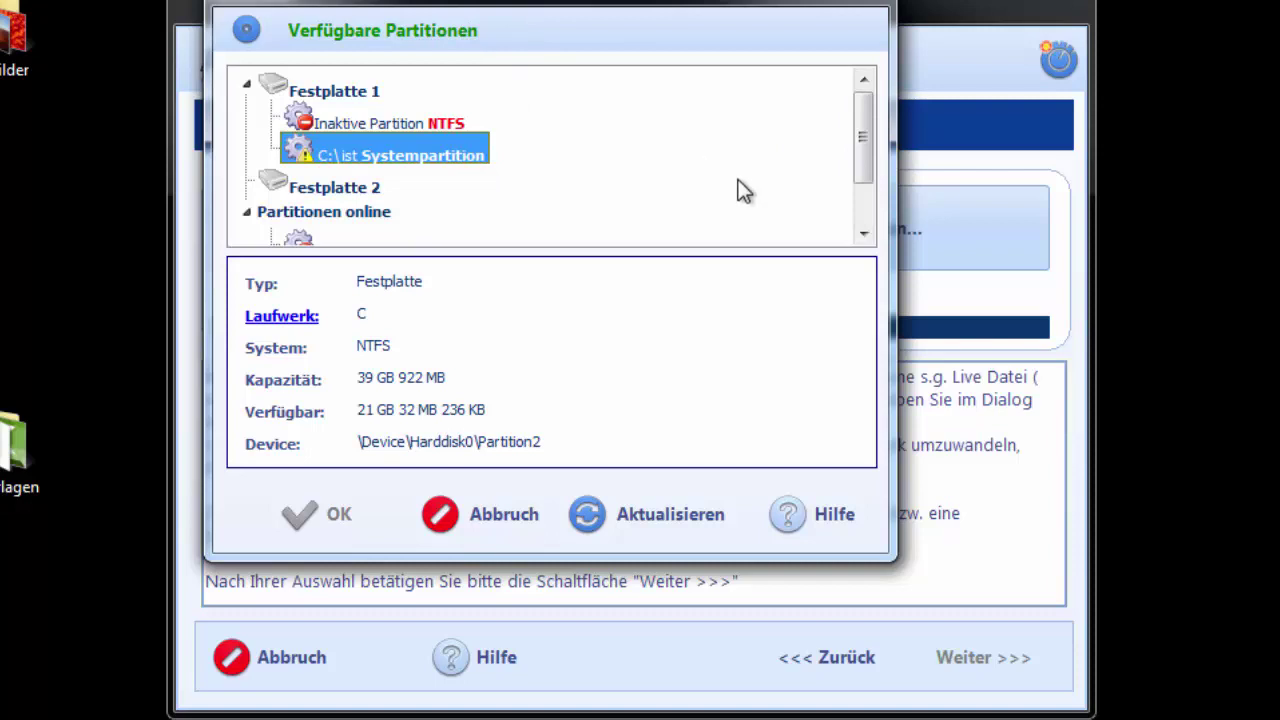
{"action": "left_click", "coordinate": [349, 191]}
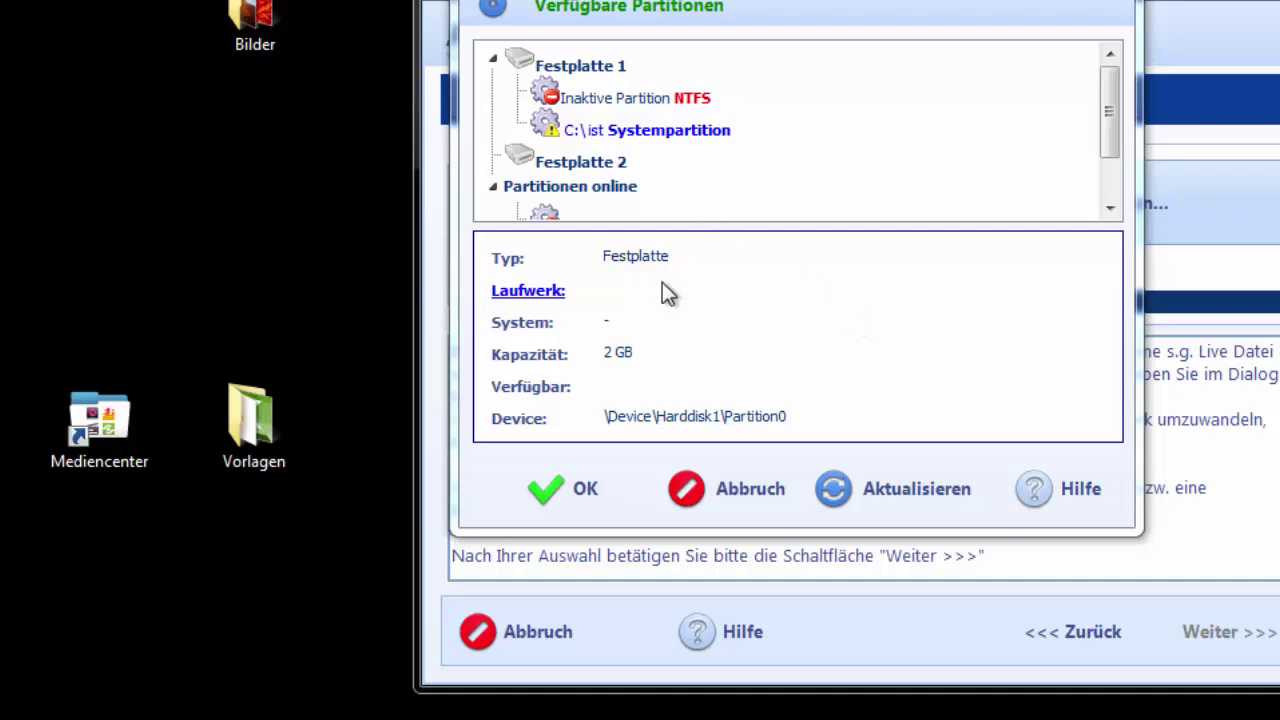
Step: Return to Disk Management and open the context menu of Datenträger 1's unallocated 2 GB
{"action": "mouse_move", "coordinate": [300, 715]}
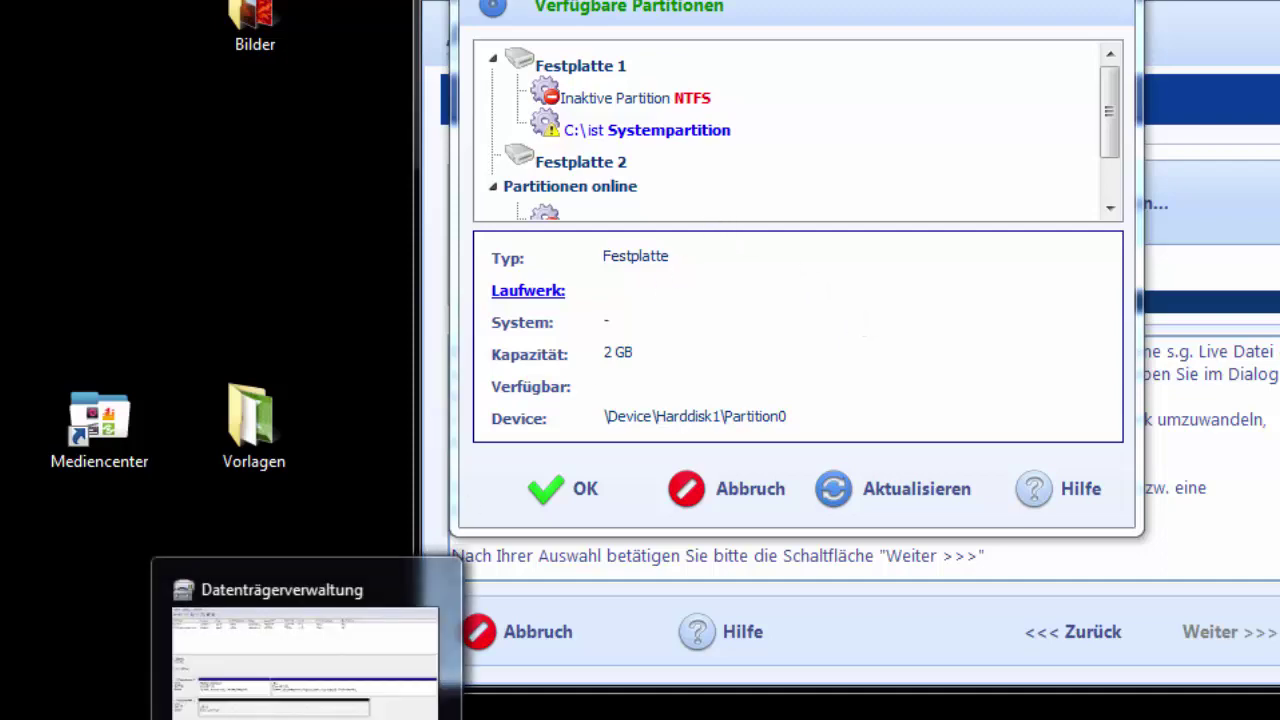
{"action": "left_click", "coordinate": [305, 660]}
{"action": "right_click", "coordinate": [496, 488]}
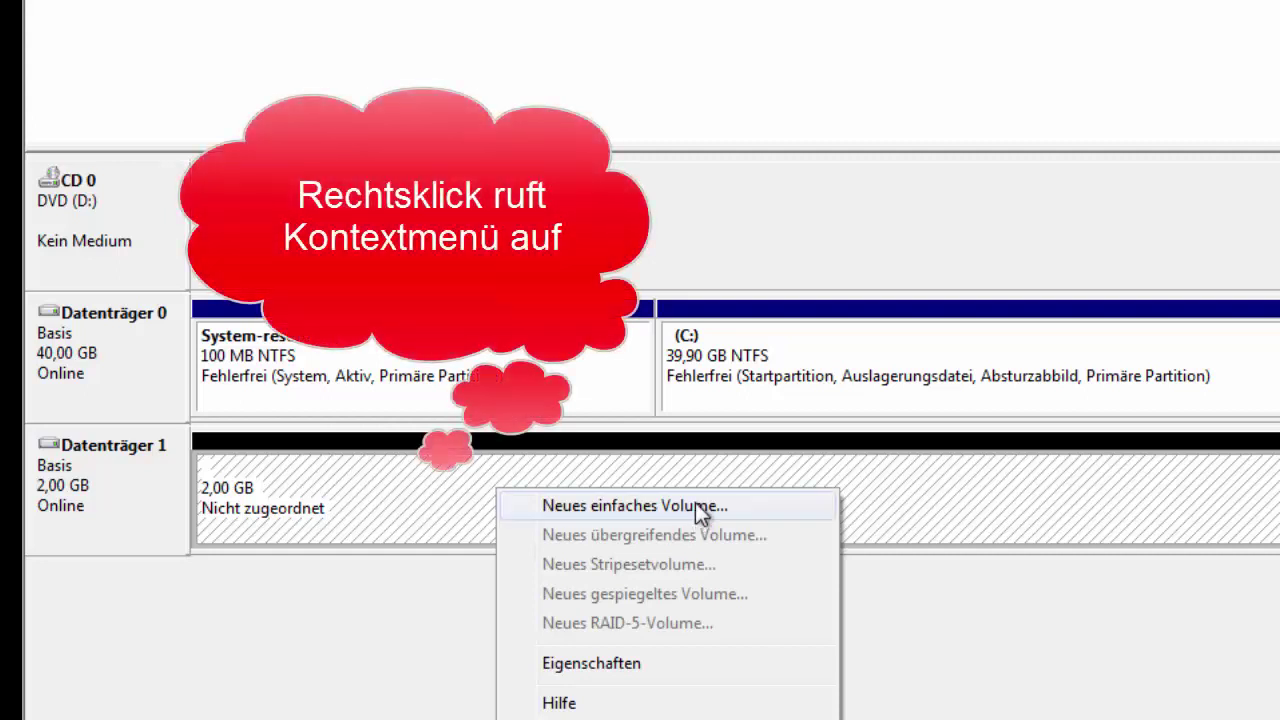
{"action": "left_click", "coordinate": [1029, 474]}
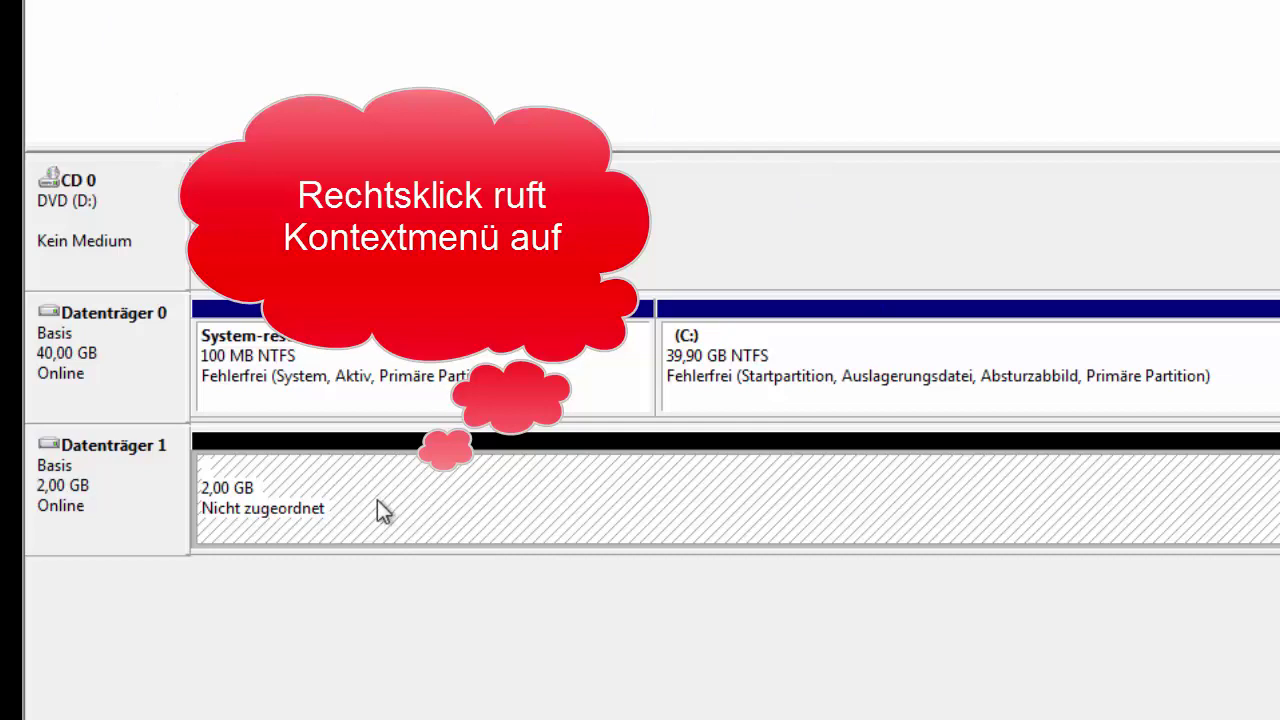
{"action": "right_click", "coordinate": [377, 500]}
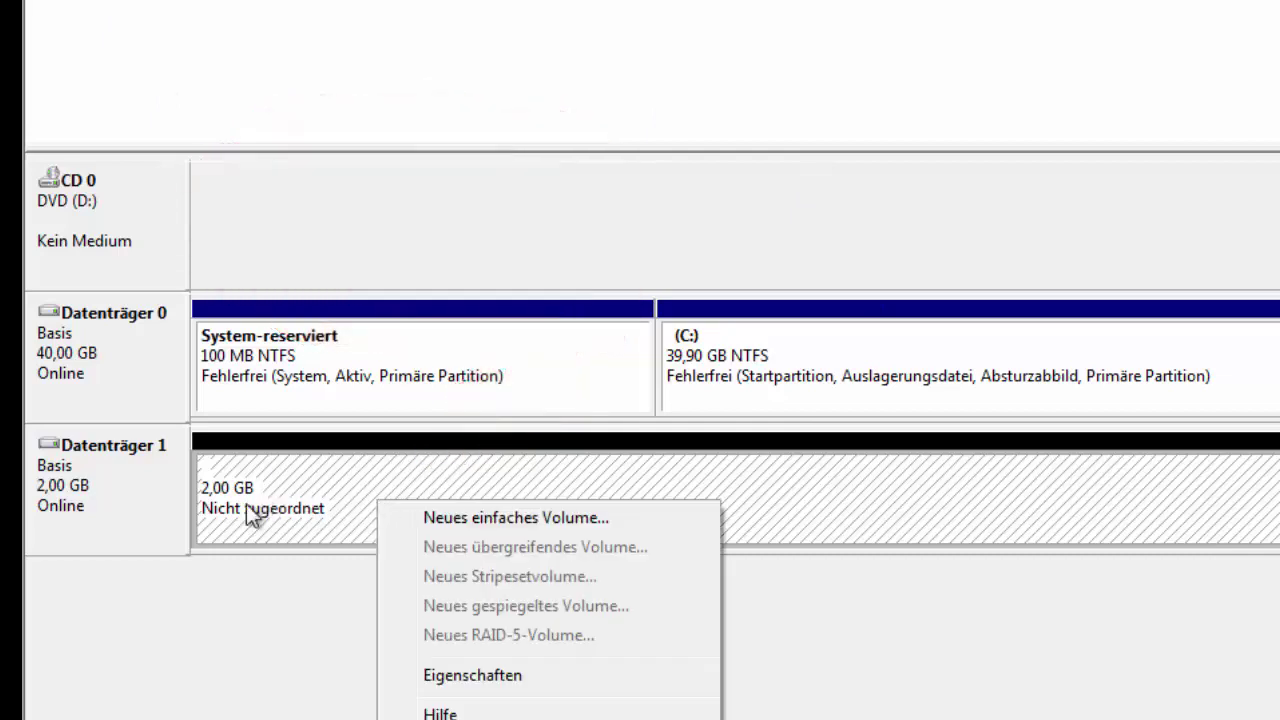
Step: Create a full-size 2 GB NTFS simple volume on Datenträger 1 with drive letter E:
{"action": "left_click", "coordinate": [500, 520]}
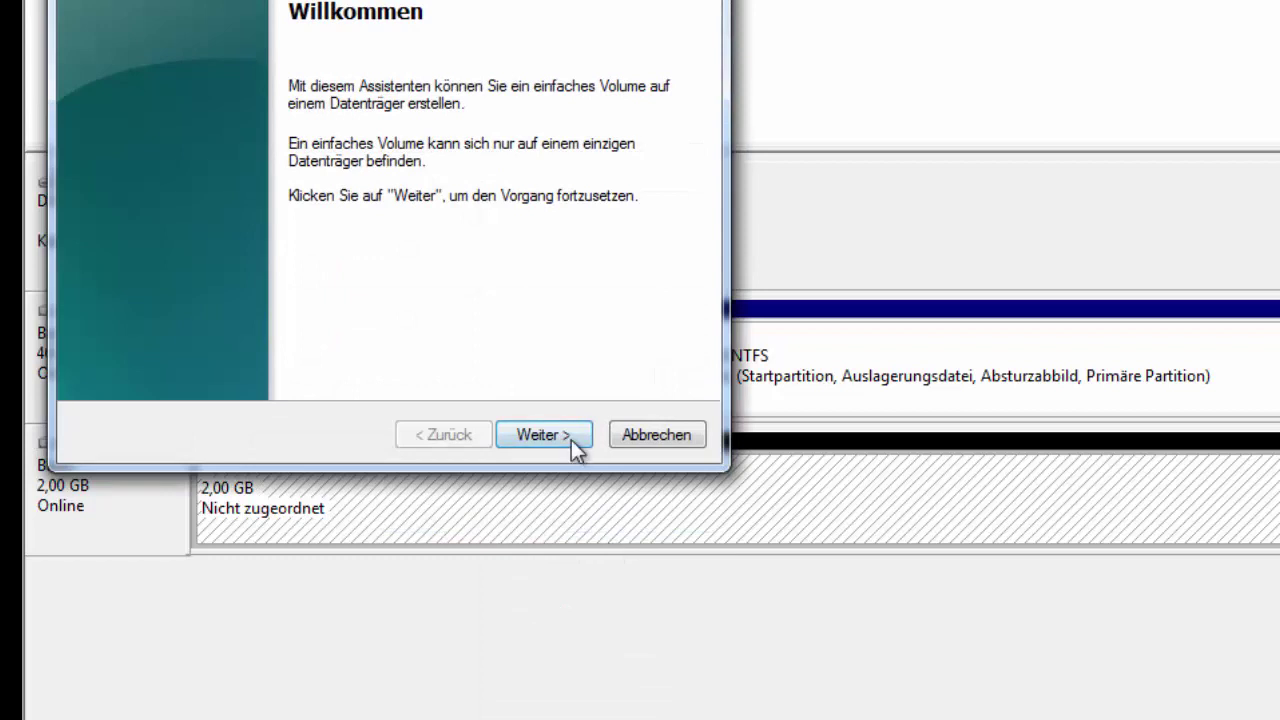
{"action": "left_click", "coordinate": [573, 442]}
{"action": "left_click", "coordinate": [573, 442]}
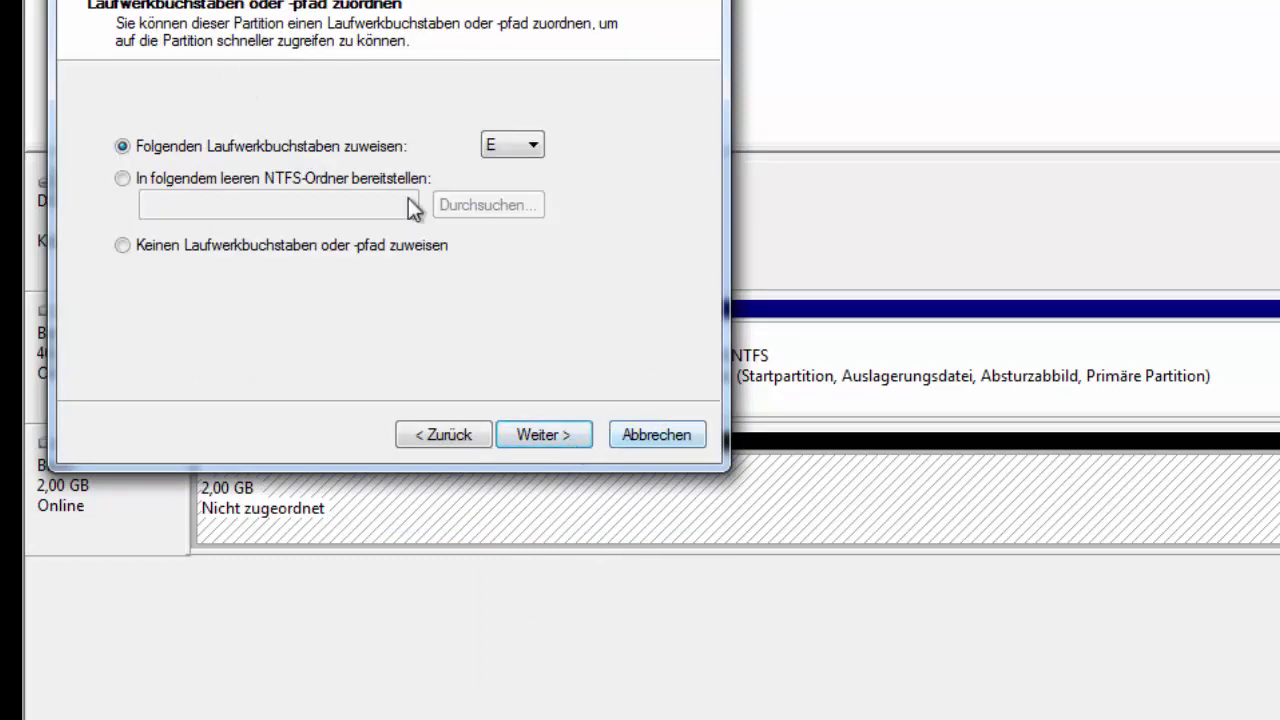
{"action": "left_click_drag", "start_coordinate": [437, 0], "coordinate": [823, 14]}
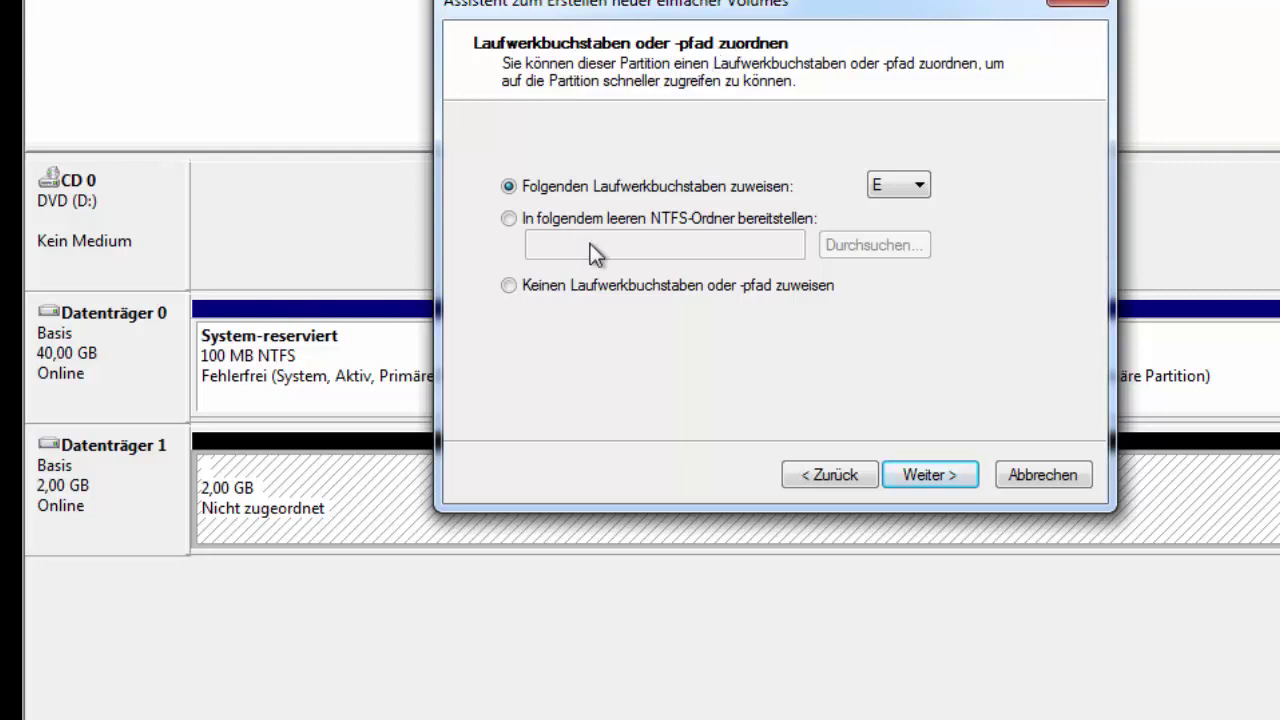
{"action": "left_click", "coordinate": [547, 285]}
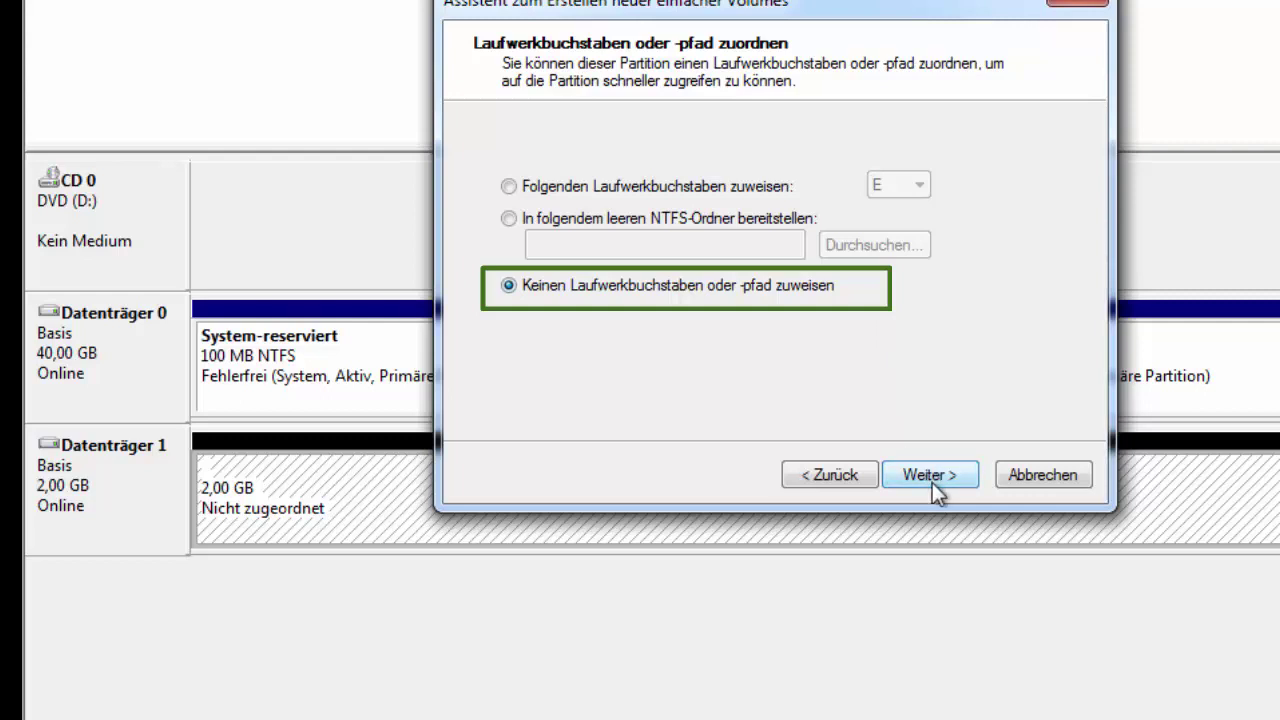
{"action": "left_click", "coordinate": [548, 186]}
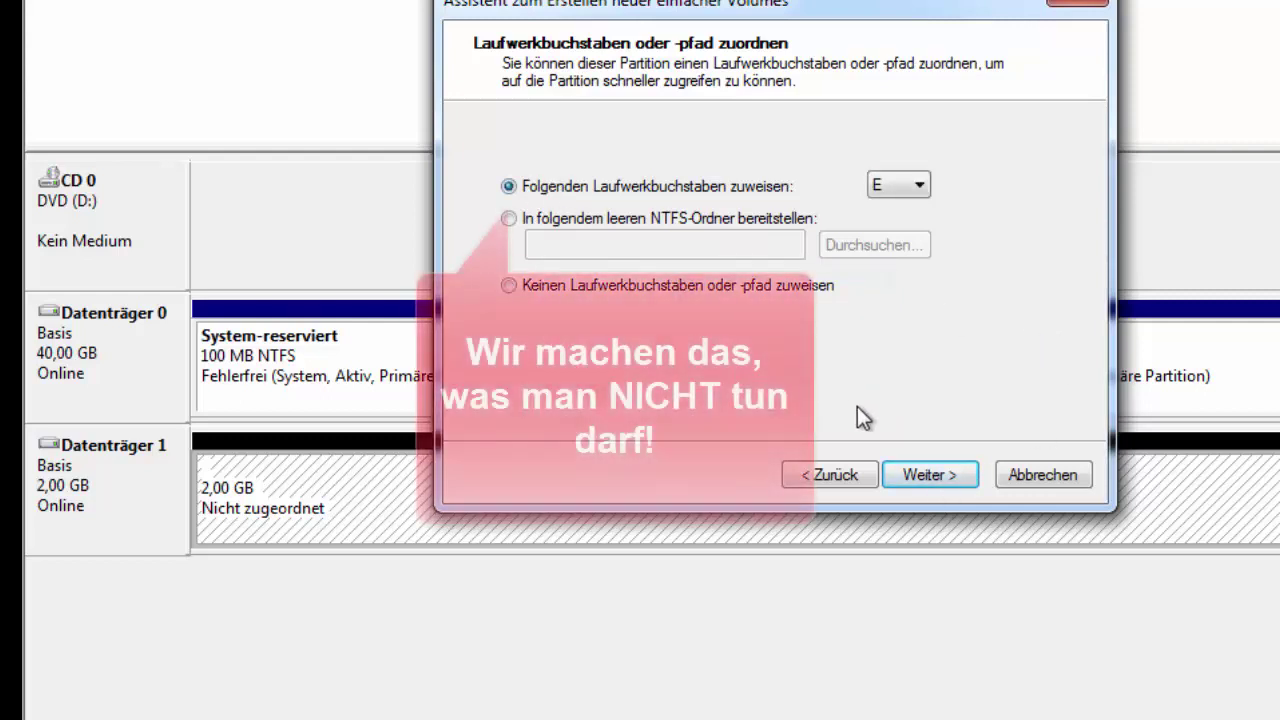
{"action": "left_click", "coordinate": [950, 478]}
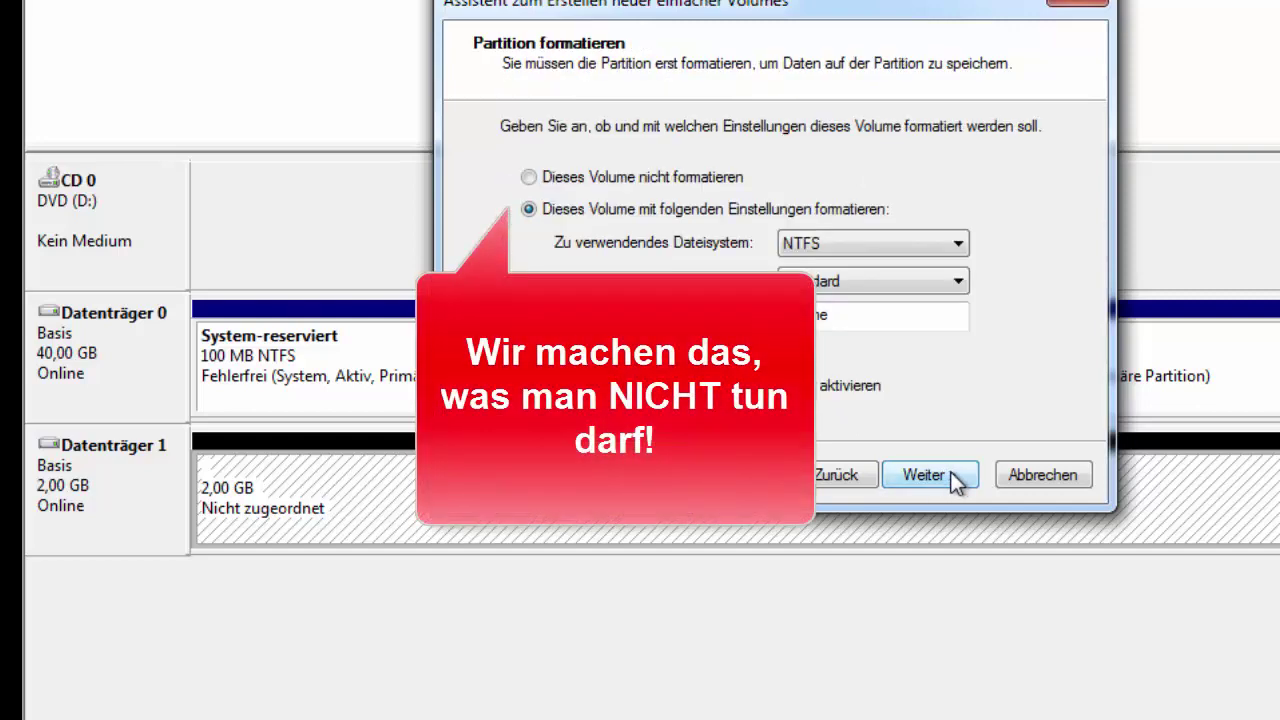
{"action": "left_click", "coordinate": [952, 478]}
{"action": "left_click", "coordinate": [955, 478]}
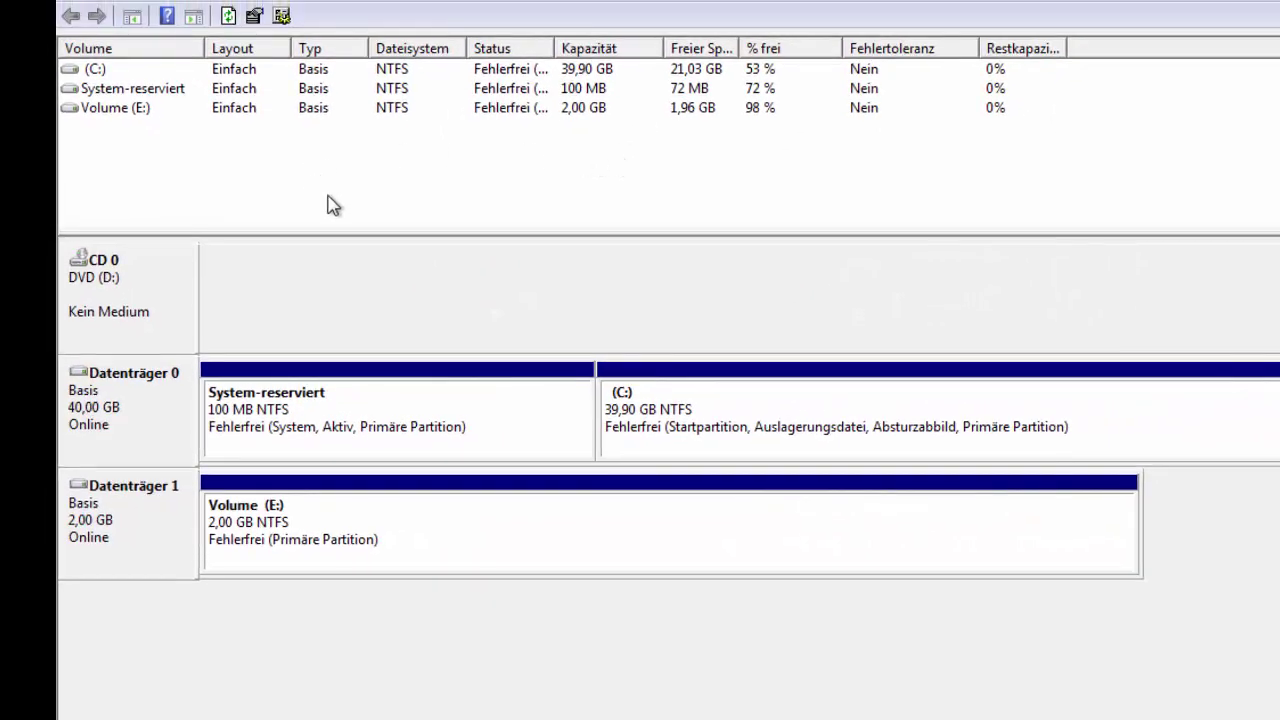
Step: Remove drive letter E from the 2 GB Volume (E:) and confirm the removal
{"action": "left_click", "coordinate": [123, 112]}
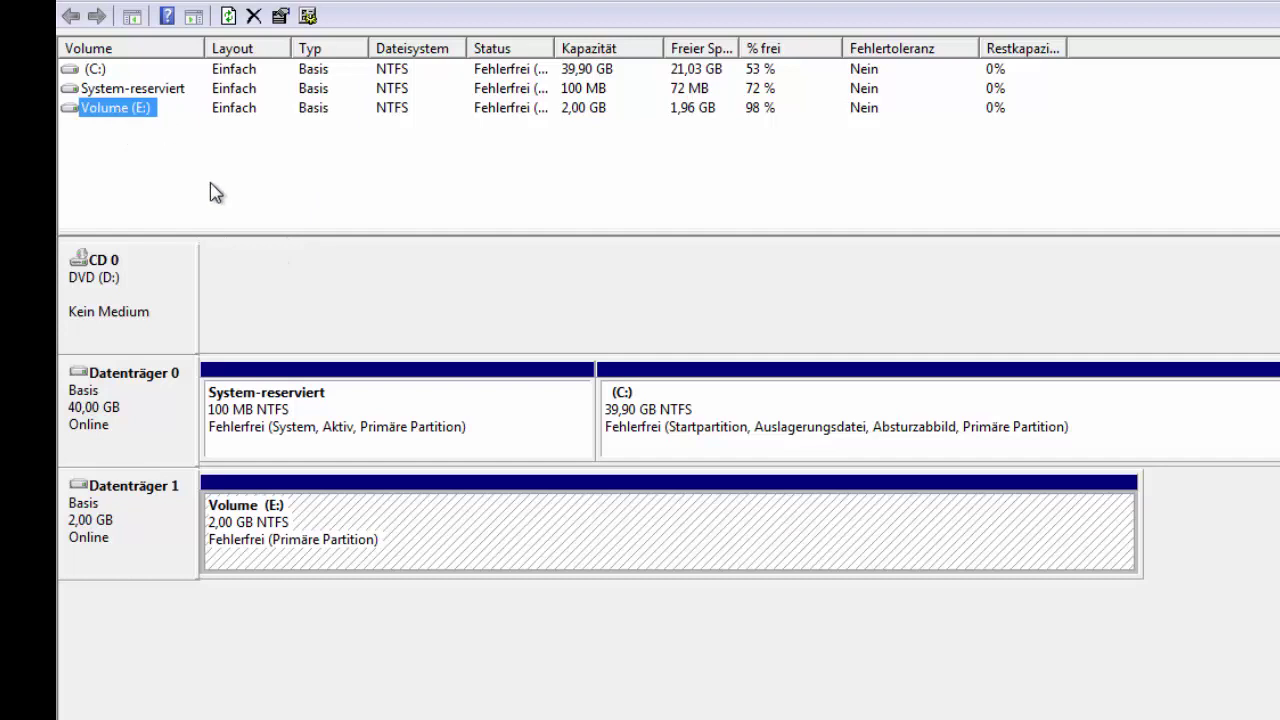
{"action": "left_click", "coordinate": [237, 192]}
{"action": "left_click", "coordinate": [108, 112]}
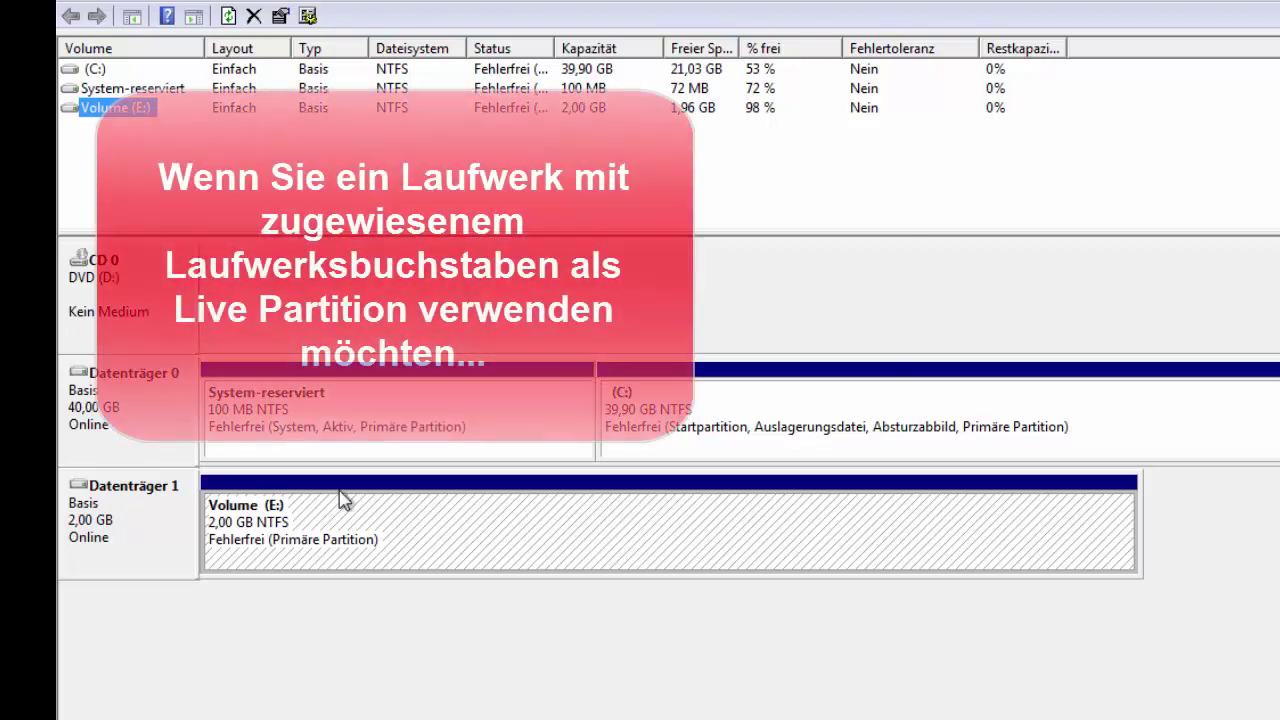
{"action": "right_click", "coordinate": [360, 512]}
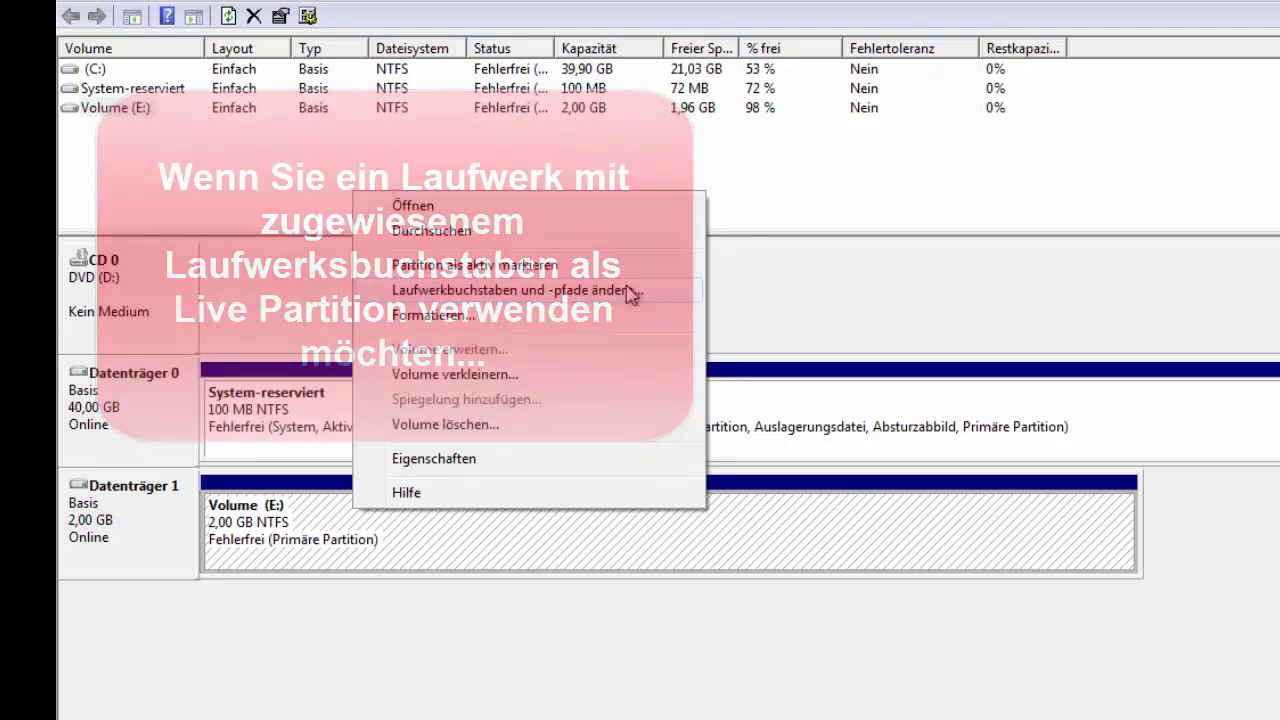
{"action": "left_click", "coordinate": [629, 293]}
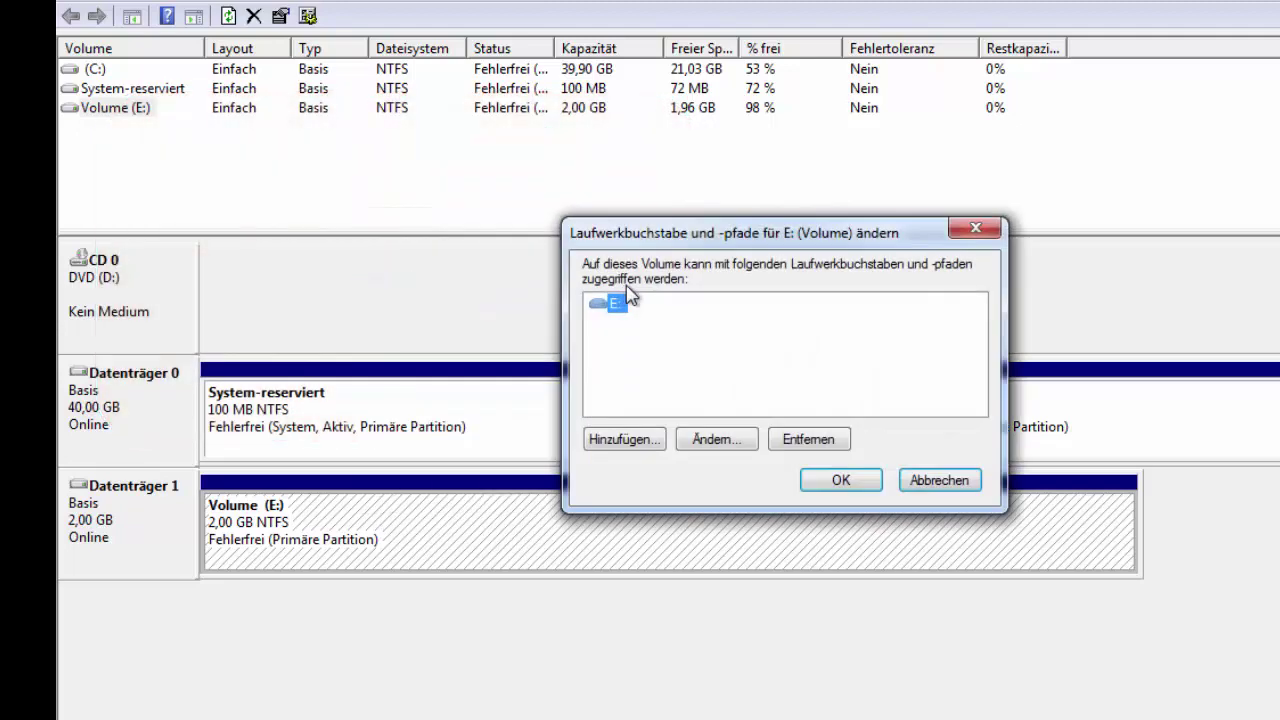
{"action": "left_click", "coordinate": [808, 440]}
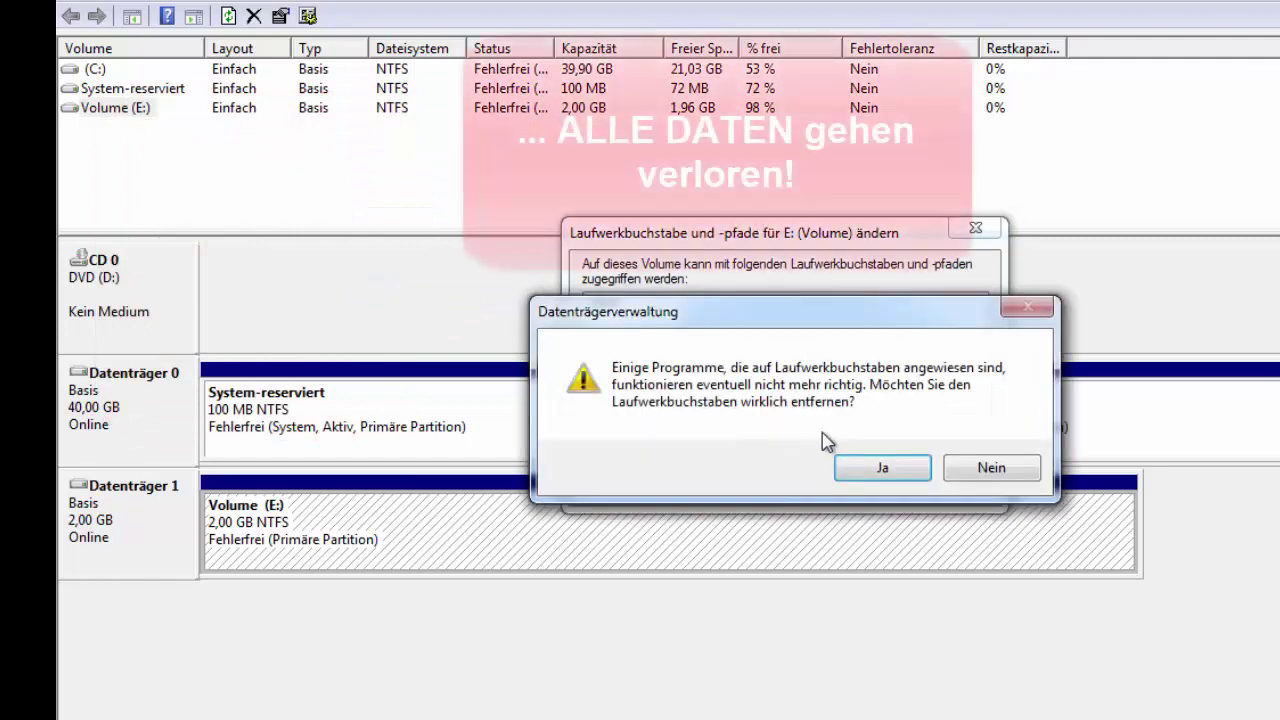
{"action": "left_click", "coordinate": [882, 469]}
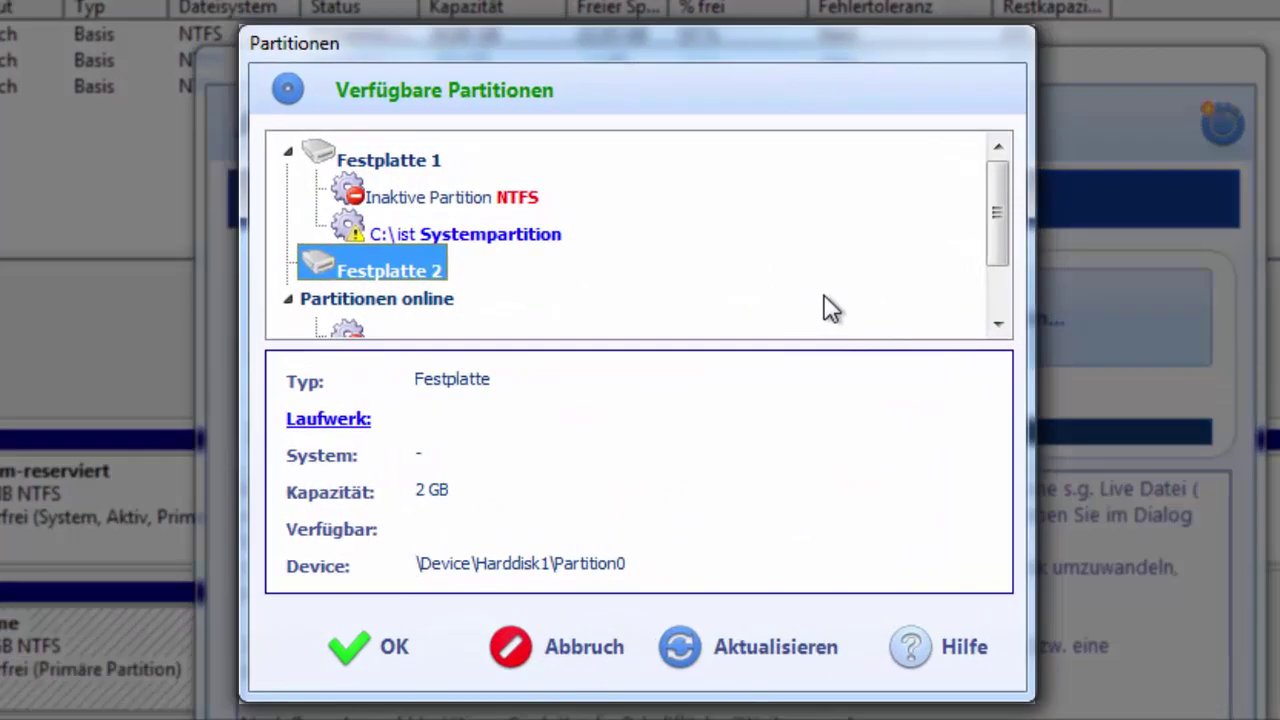
Step: Refresh the partition list and choose Festplatte 2's inactive NTFS partition as the target
{"action": "left_click", "coordinate": [757, 648]}
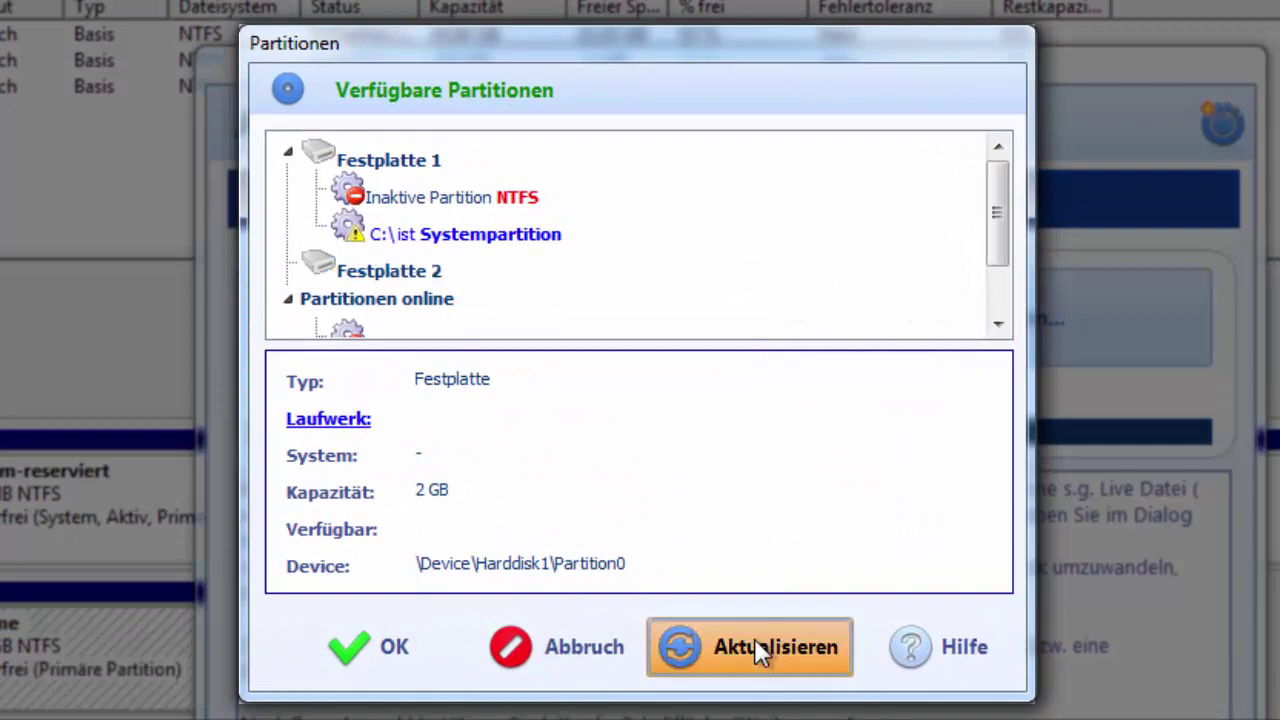
{"action": "left_click", "coordinate": [418, 276]}
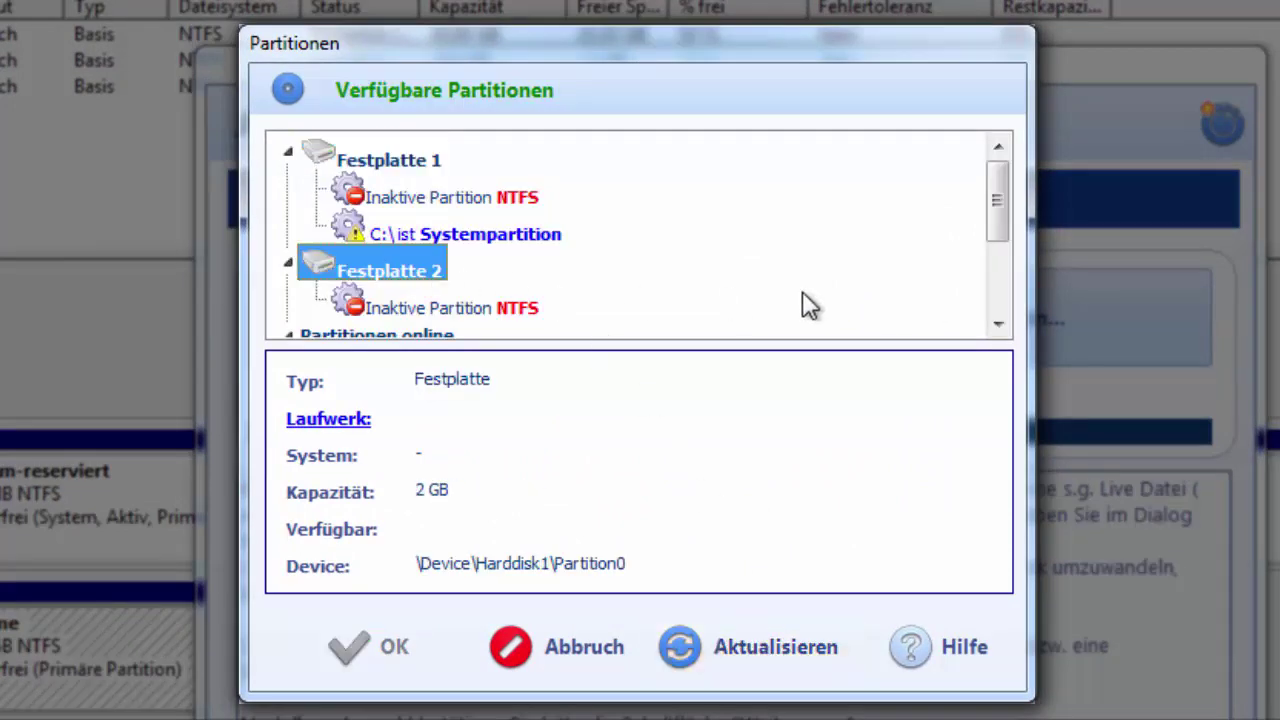
{"action": "left_click", "coordinate": [397, 310]}
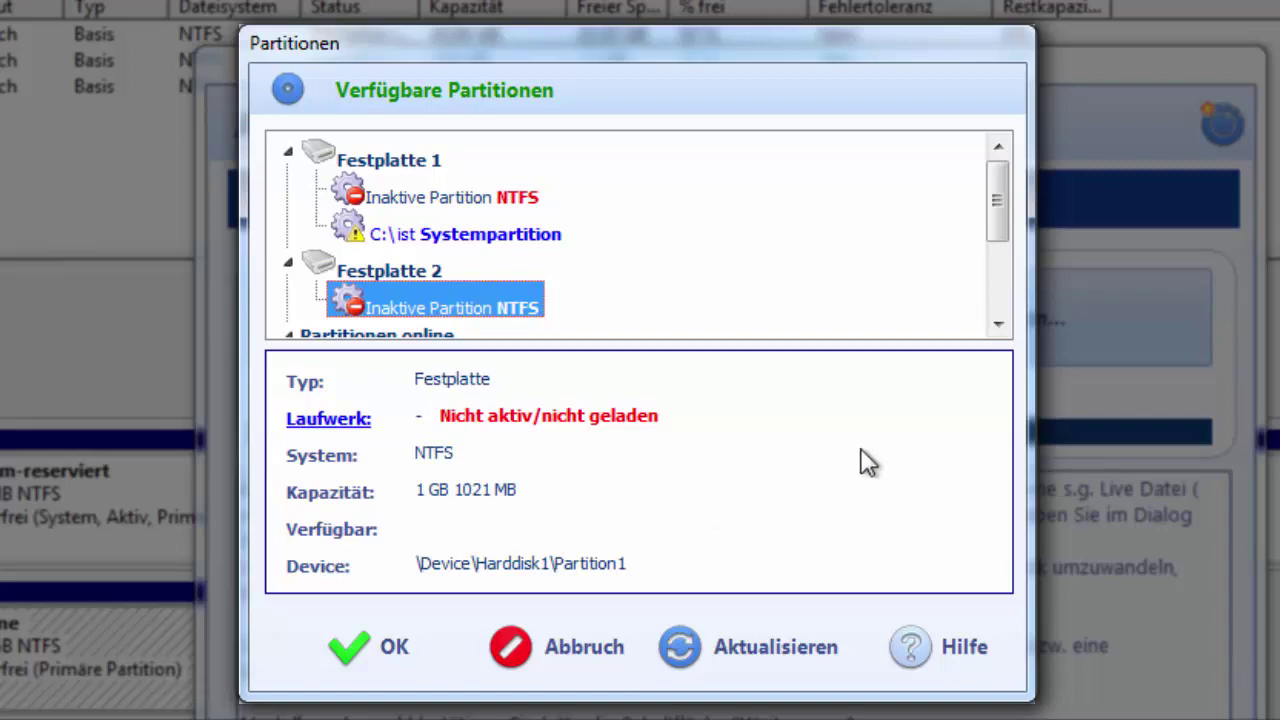
{"action": "left_click", "coordinate": [367, 645]}
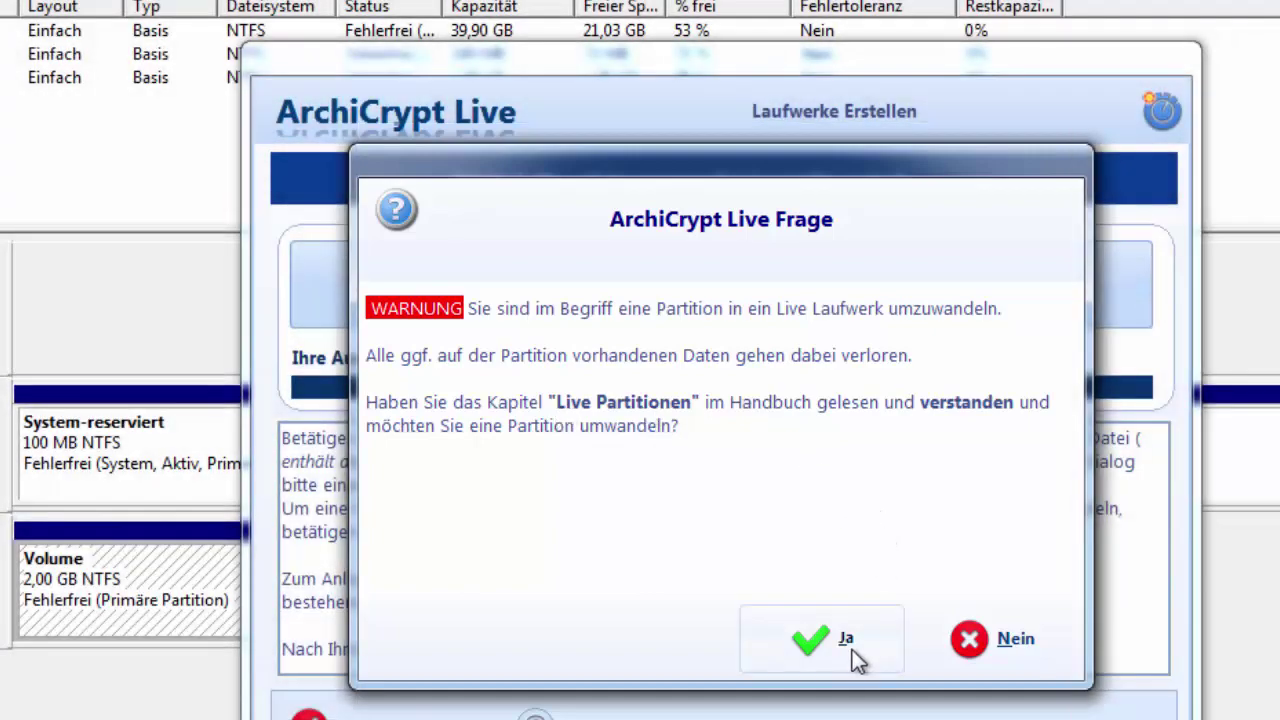
Step: Accept converting \Device\Harddisk1\Partition1 despite data loss and continue past the size step
{"action": "left_click", "coordinate": [850, 650]}
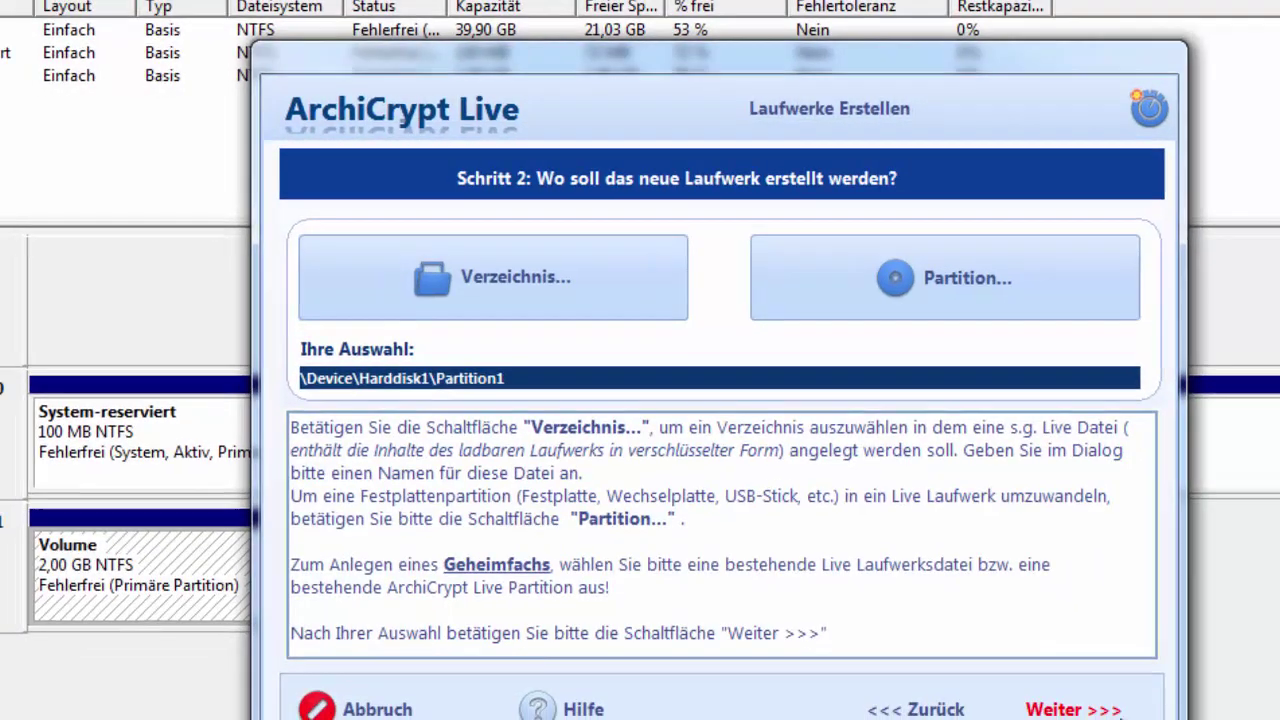
{"action": "left_click", "coordinate": [1055, 700]}
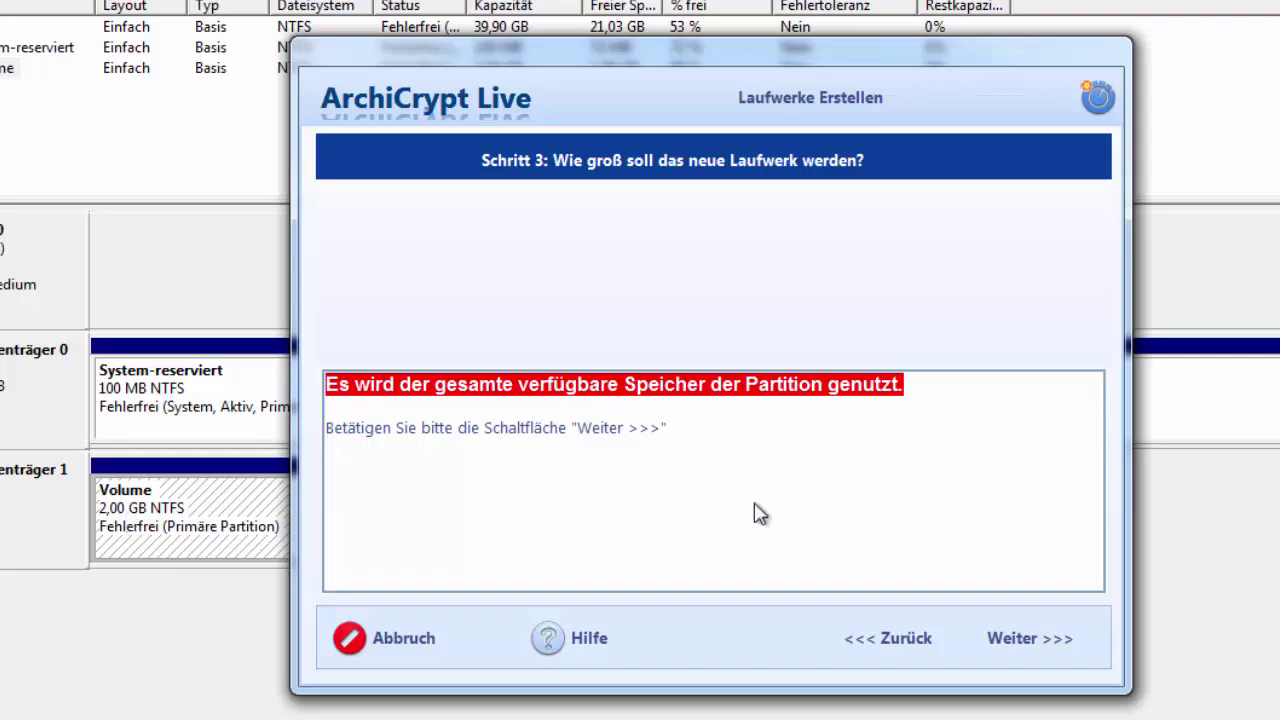
Step: Keep password protection with AES encryption and enter the drive password
{"action": "left_click", "coordinate": [1040, 642]}
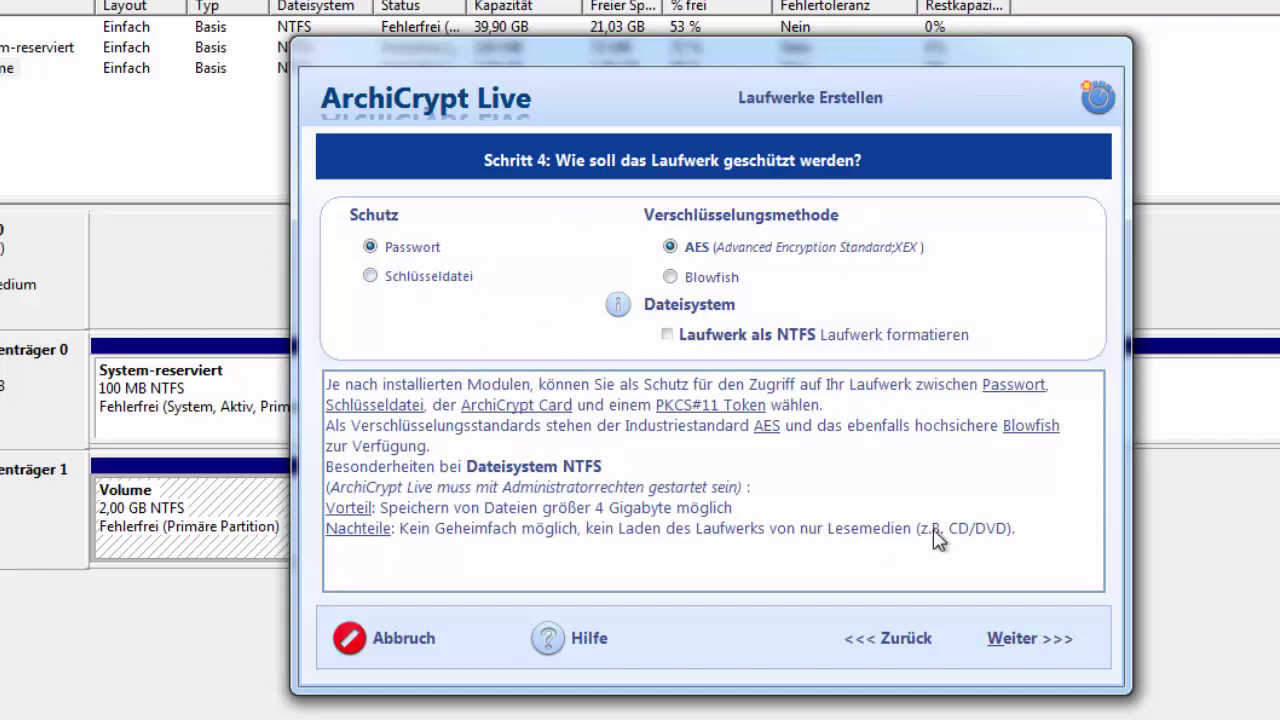
{"action": "left_click", "coordinate": [1000, 638]}
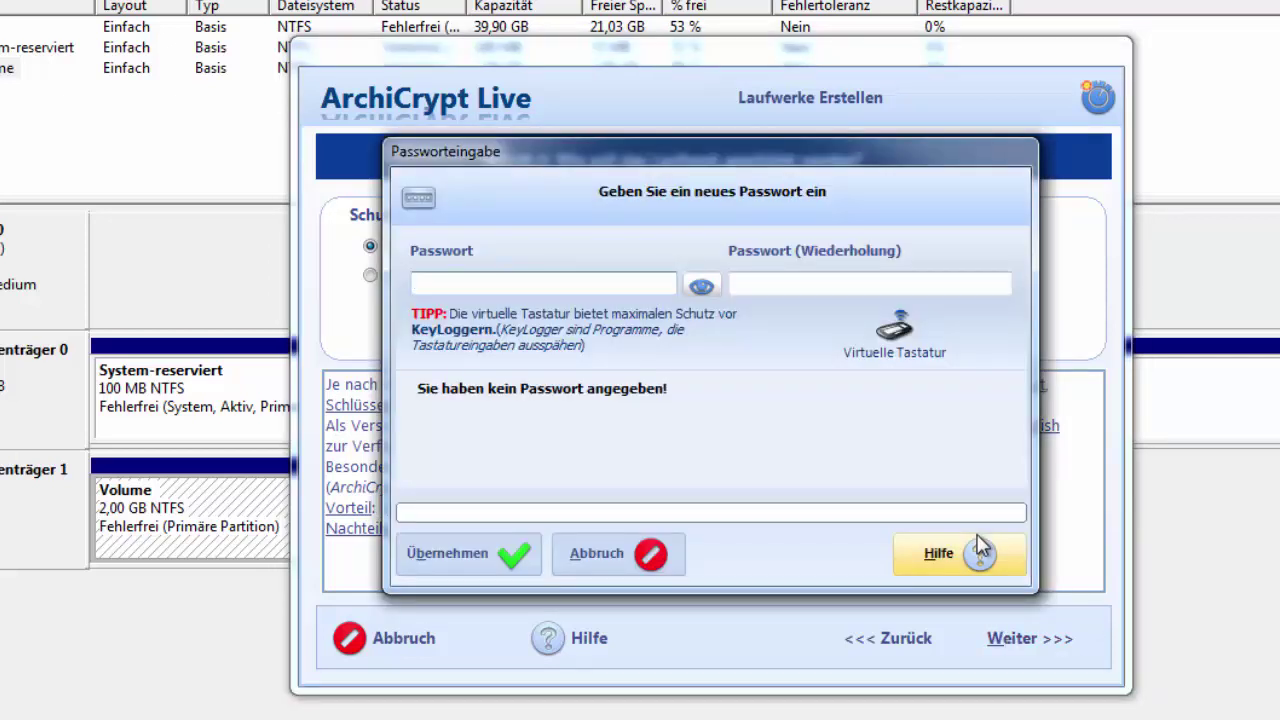
{"action": "type", "text": "•"}
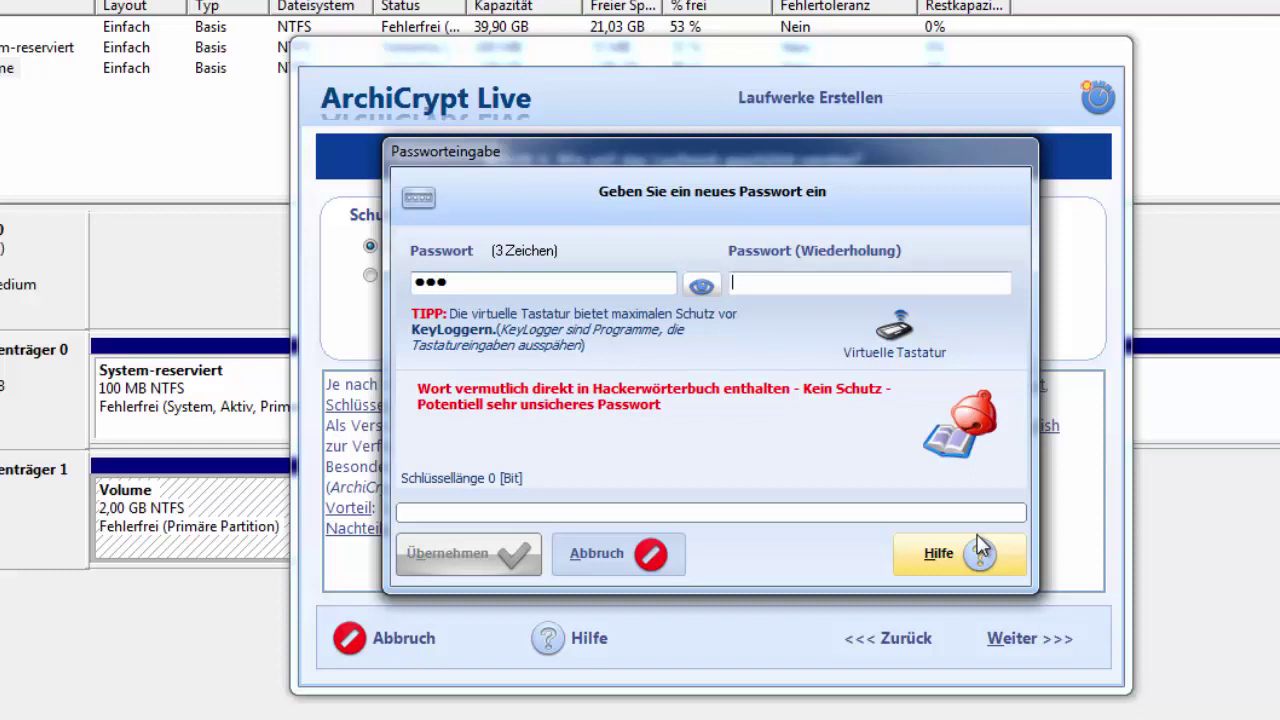
{"action": "type", "text": "•••"}
{"action": "key", "text": "Return"}
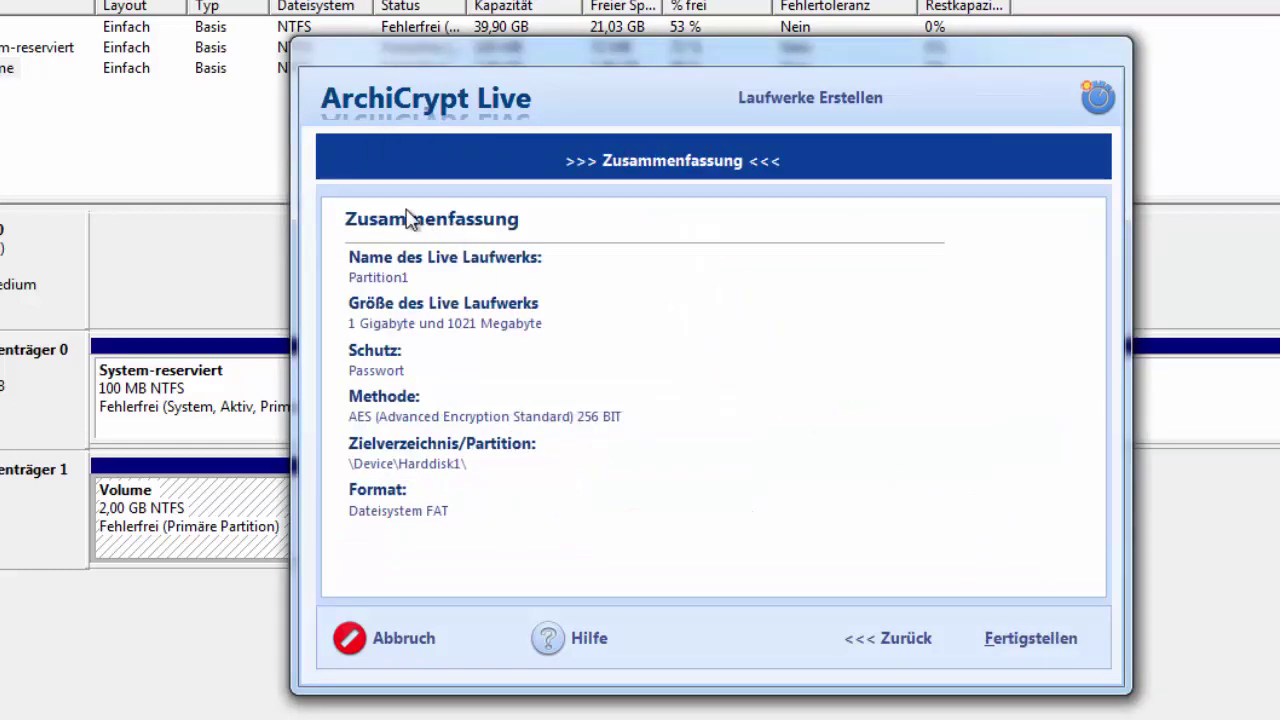
Step: Finish creating the encrypted drive and load it as E:\ with 2041 MB capacity
{"action": "left_click", "coordinate": [1064, 644]}
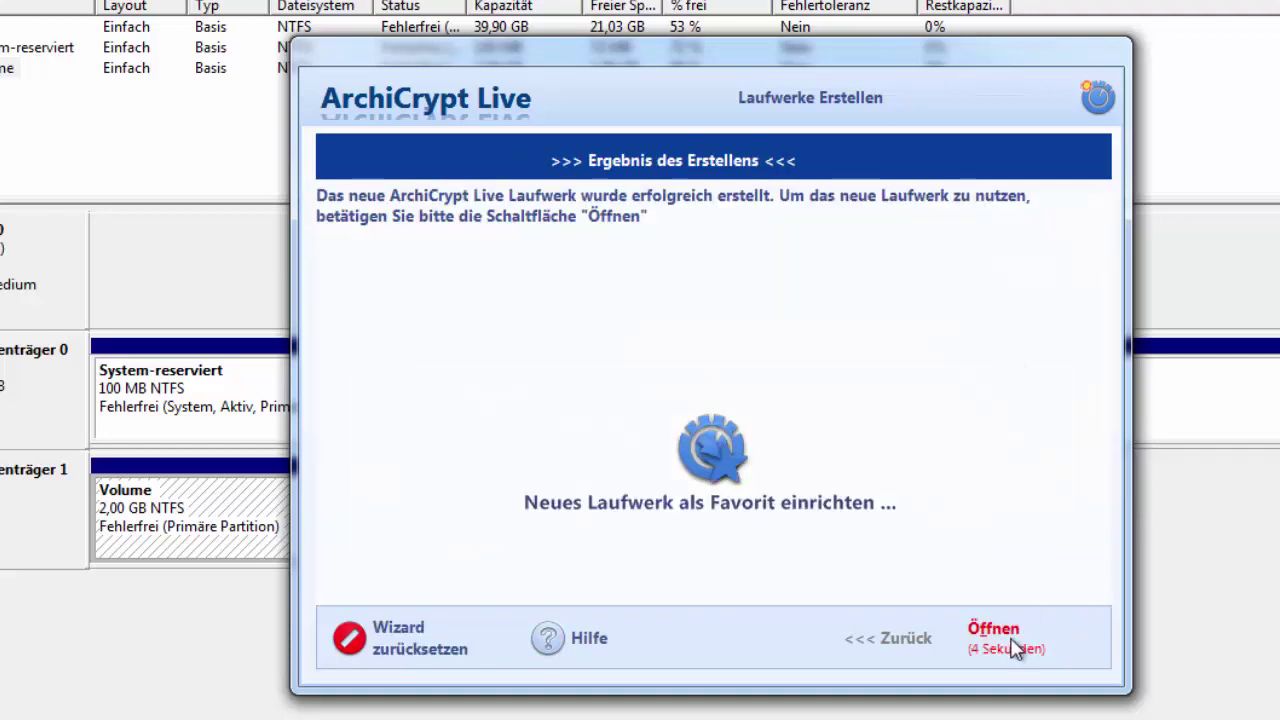
{"action": "left_click", "coordinate": [1012, 643]}
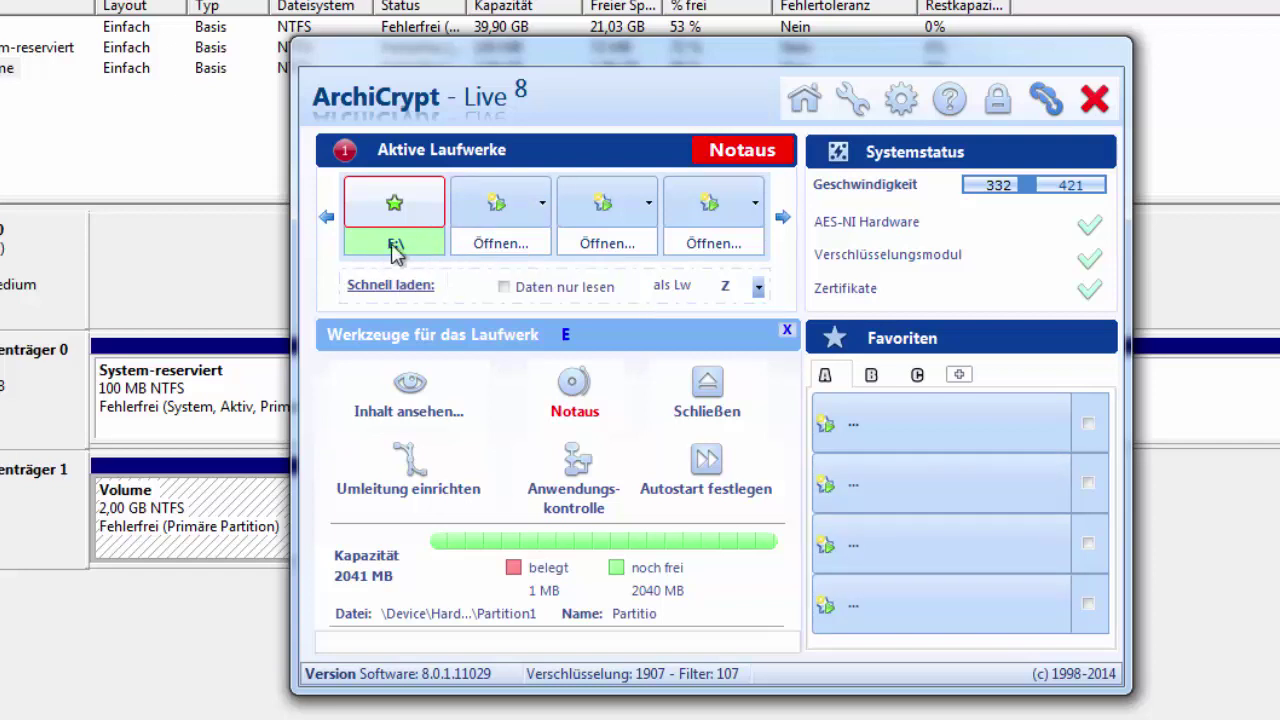
Step: Open E:\ in Explorer and copy the Bilder folder onto it as a test
{"action": "left_click", "coordinate": [395, 248]}
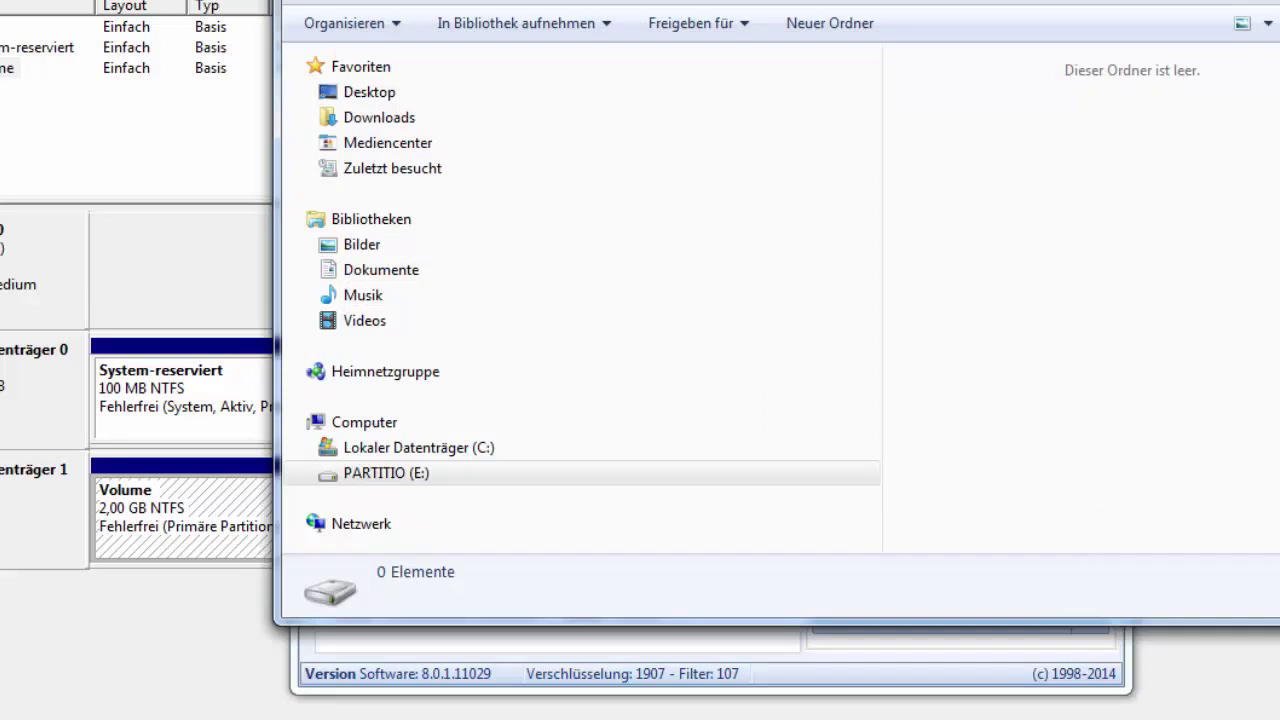
{"action": "mouse_move", "coordinate": [750, 5]}
{"action": "left_mouse_down"}
{"action": "mouse_move", "coordinate": [1084, 286]}
{"action": "mouse_move", "coordinate": [802, 316]}
{"action": "mouse_move", "coordinate": [757, 8]}
{"action": "left_mouse_up"}
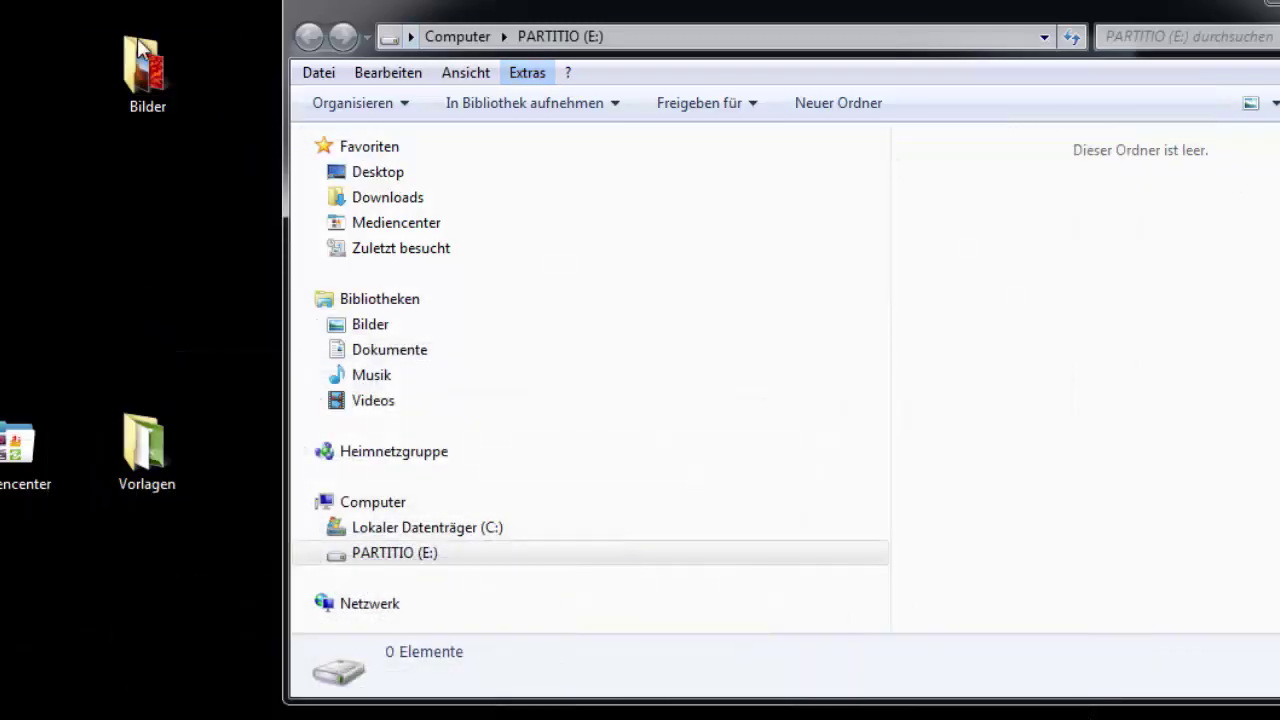
{"action": "left_click_drag", "start_coordinate": [145, 70], "coordinate": [1223, 389]}
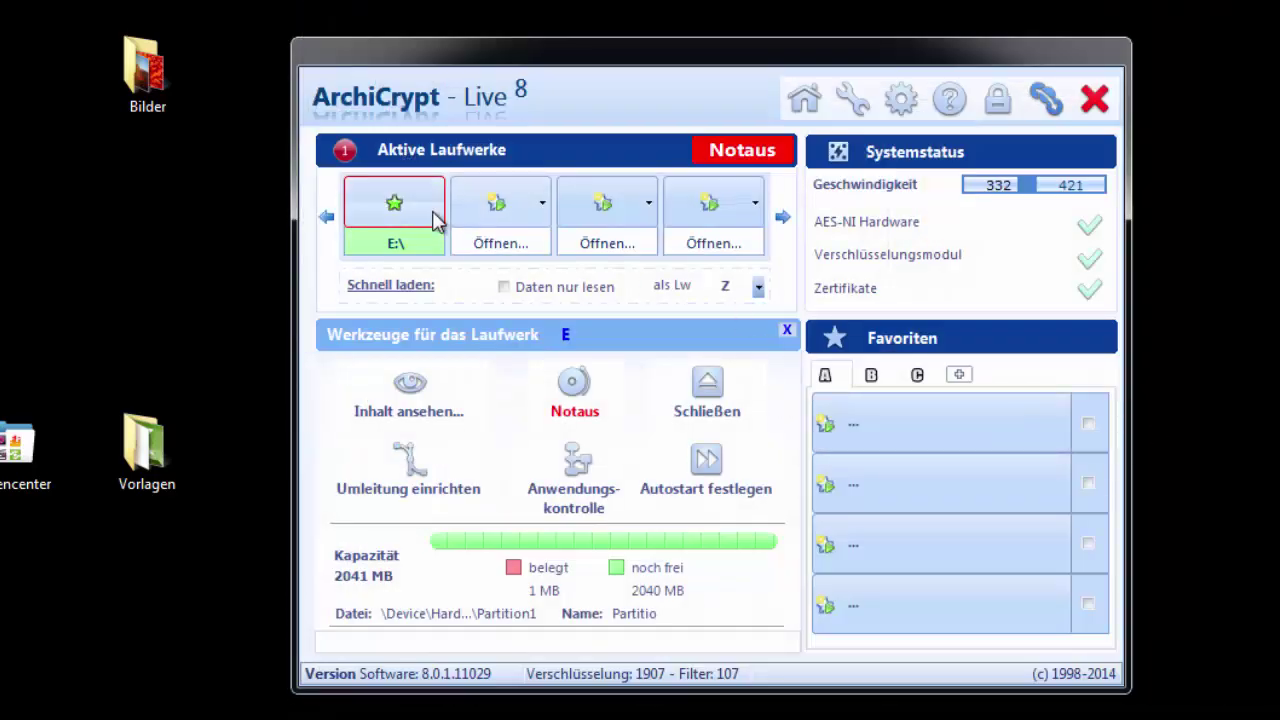
Step: Unload drive E:, then rescan disks in Disk Management to reveal the 2,00 GB RAW partition on Datenträger 1
{"action": "left_click", "coordinate": [432, 220]}
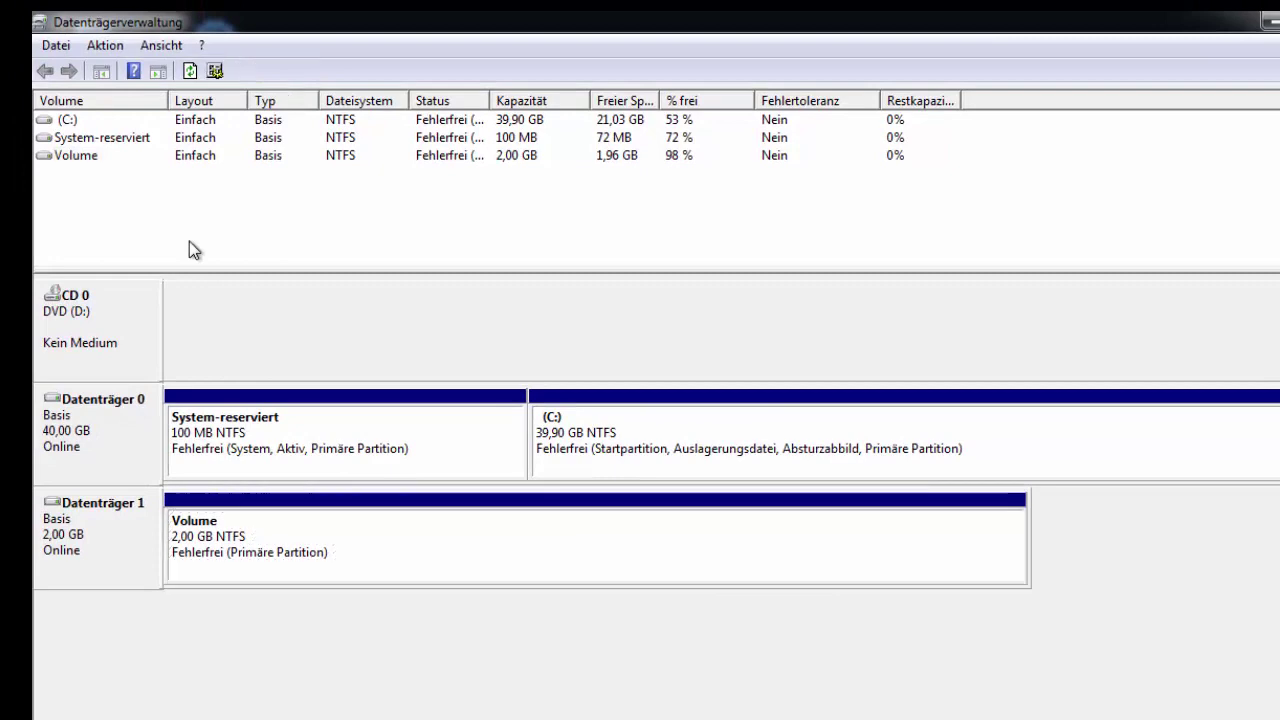
{"action": "left_click", "coordinate": [215, 70]}
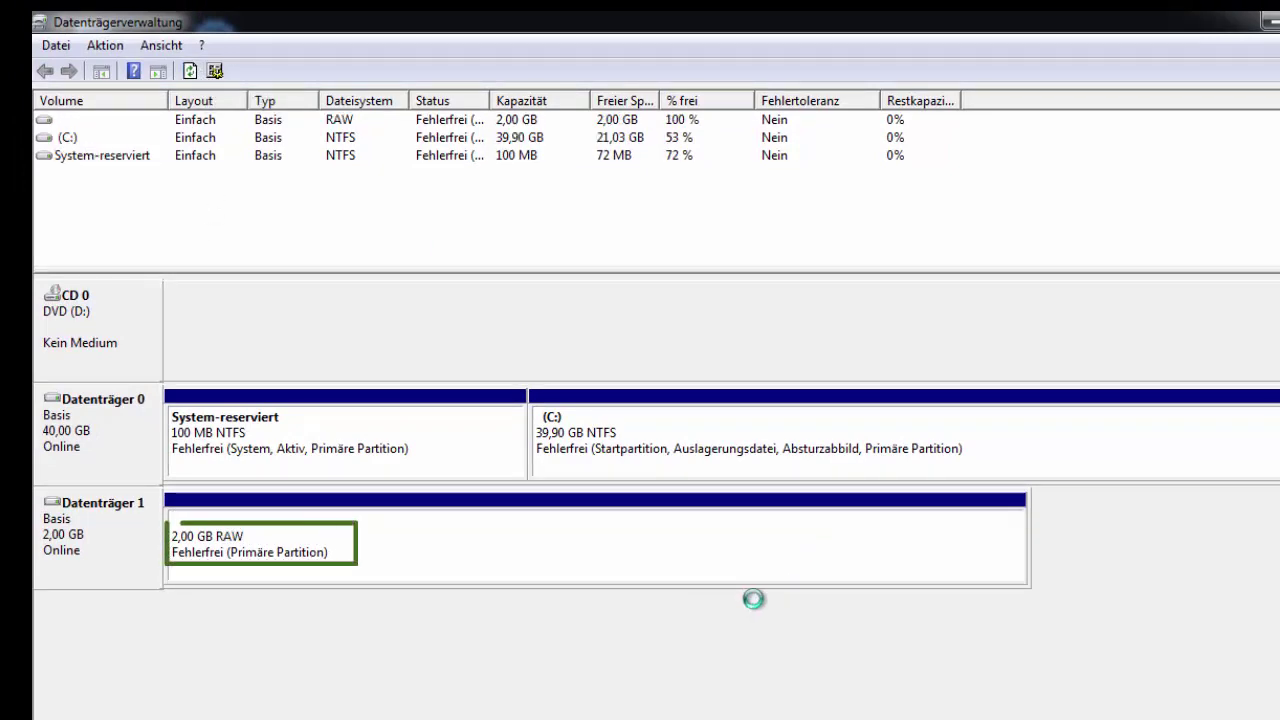
{"action": "left_click", "coordinate": [205, 553]}
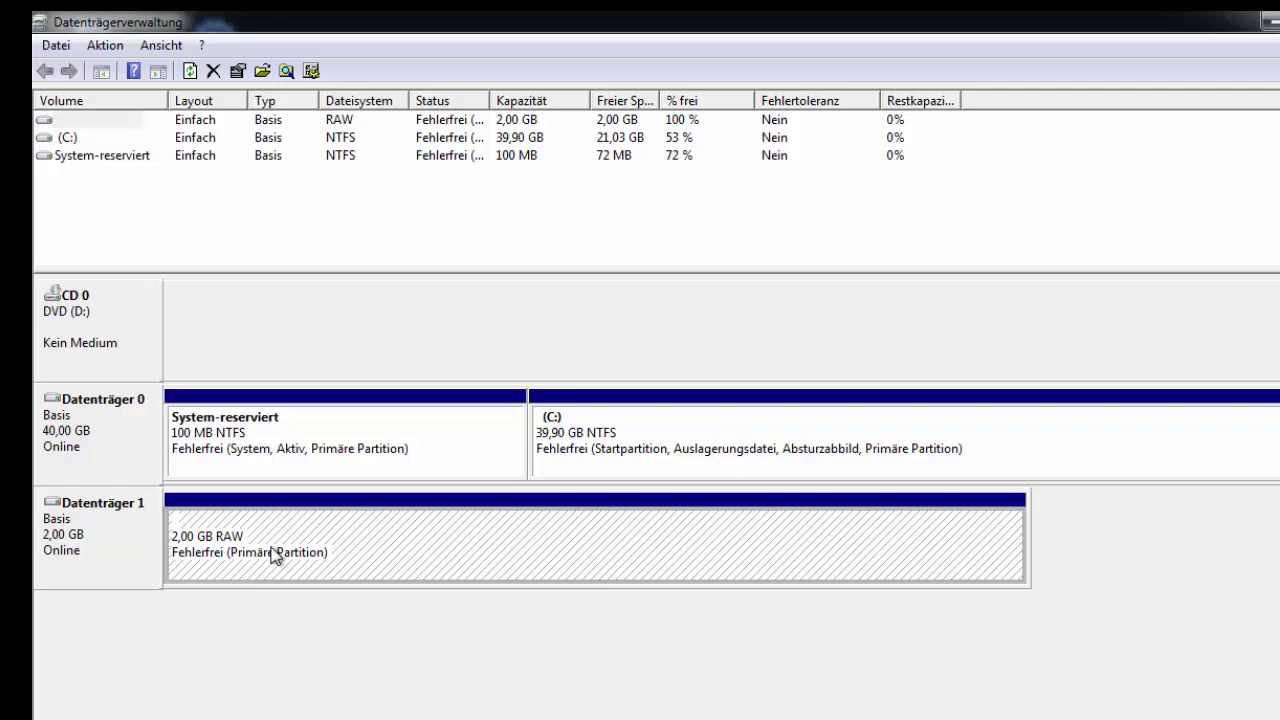
{"action": "left_click", "coordinate": [1272, 24]}
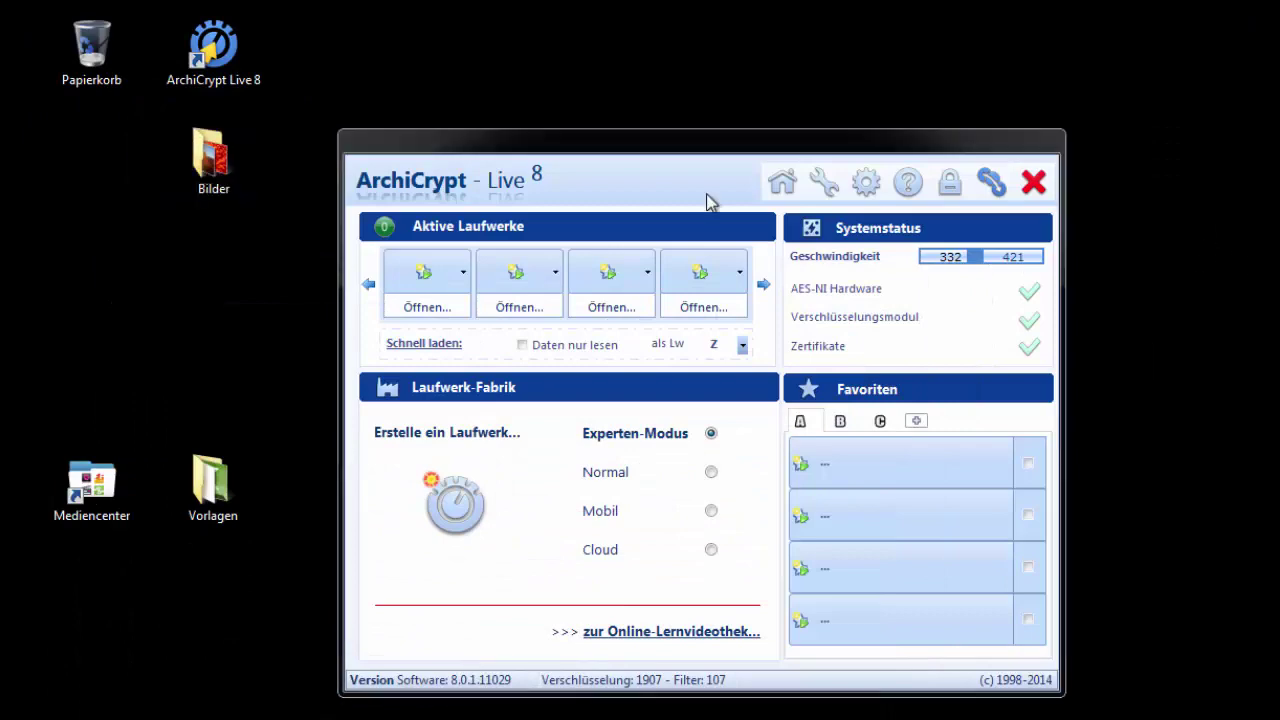
Step: Load the NTFS partition on Festplatte 2 as a Live partition, entering its password, to mount drive E:
{"action": "key", "text": "super+e"}
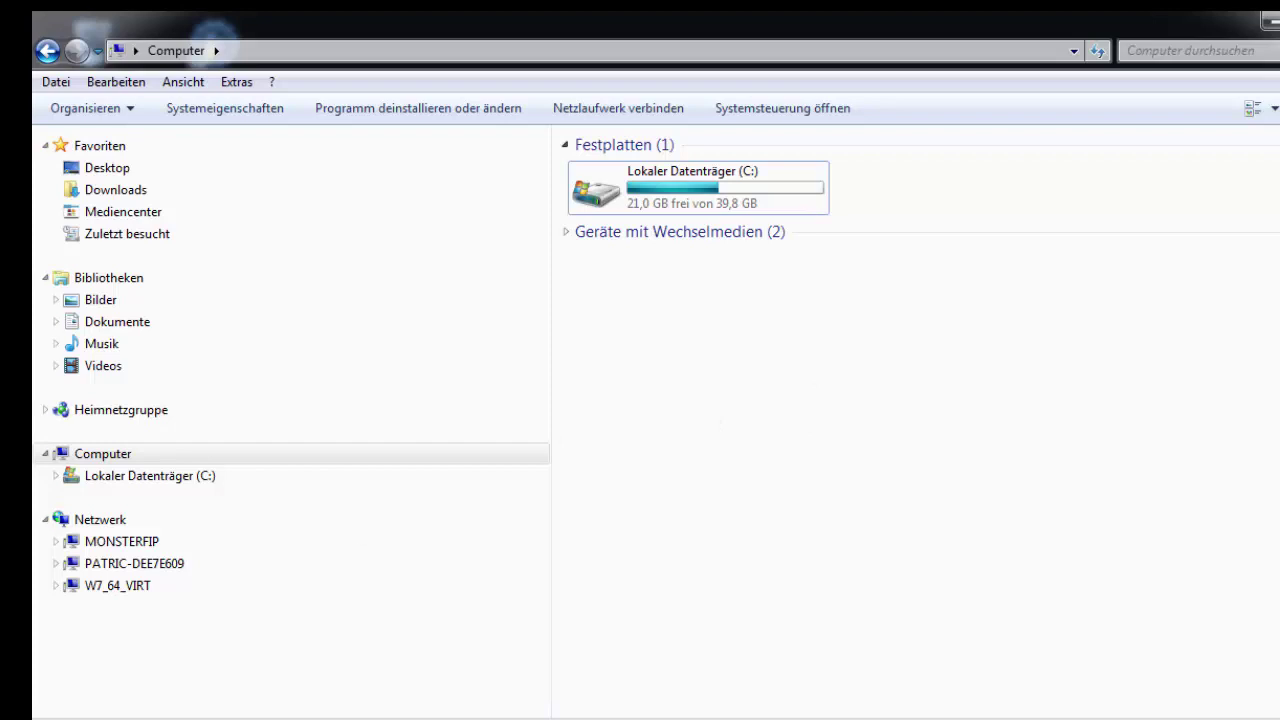
{"action": "key", "text": "alt+Tab"}
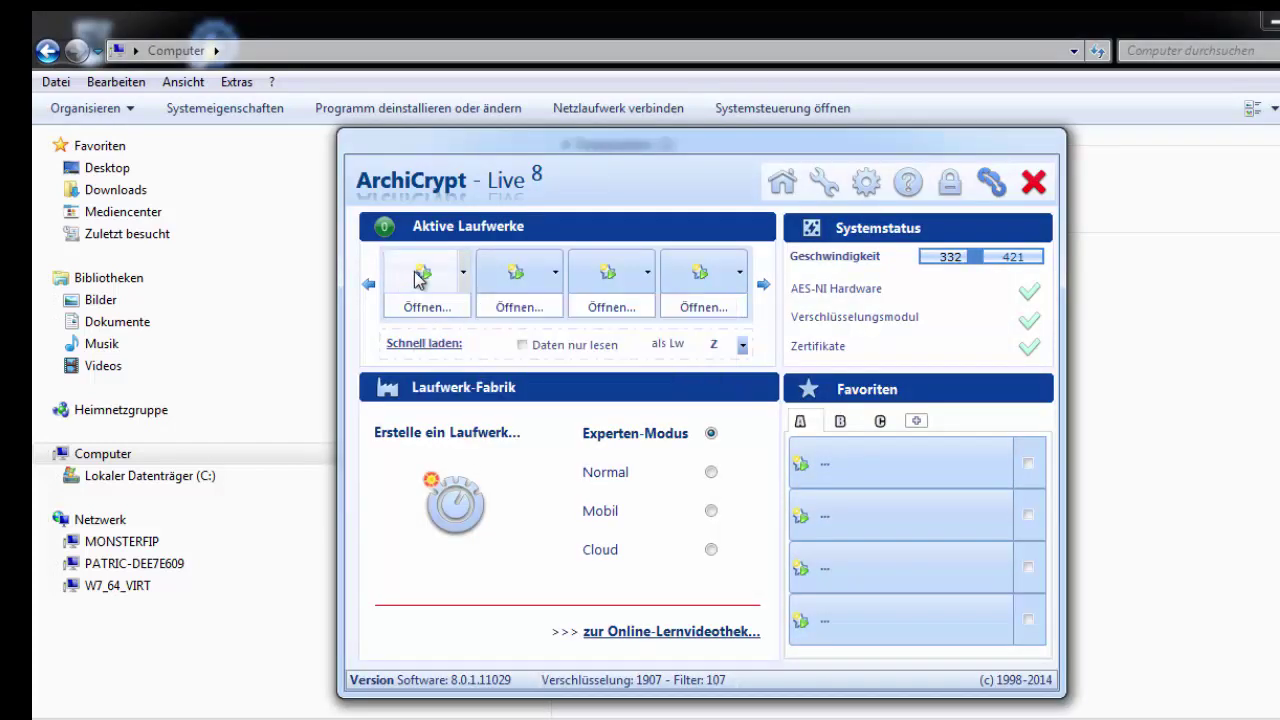
{"action": "left_click", "coordinate": [418, 280]}
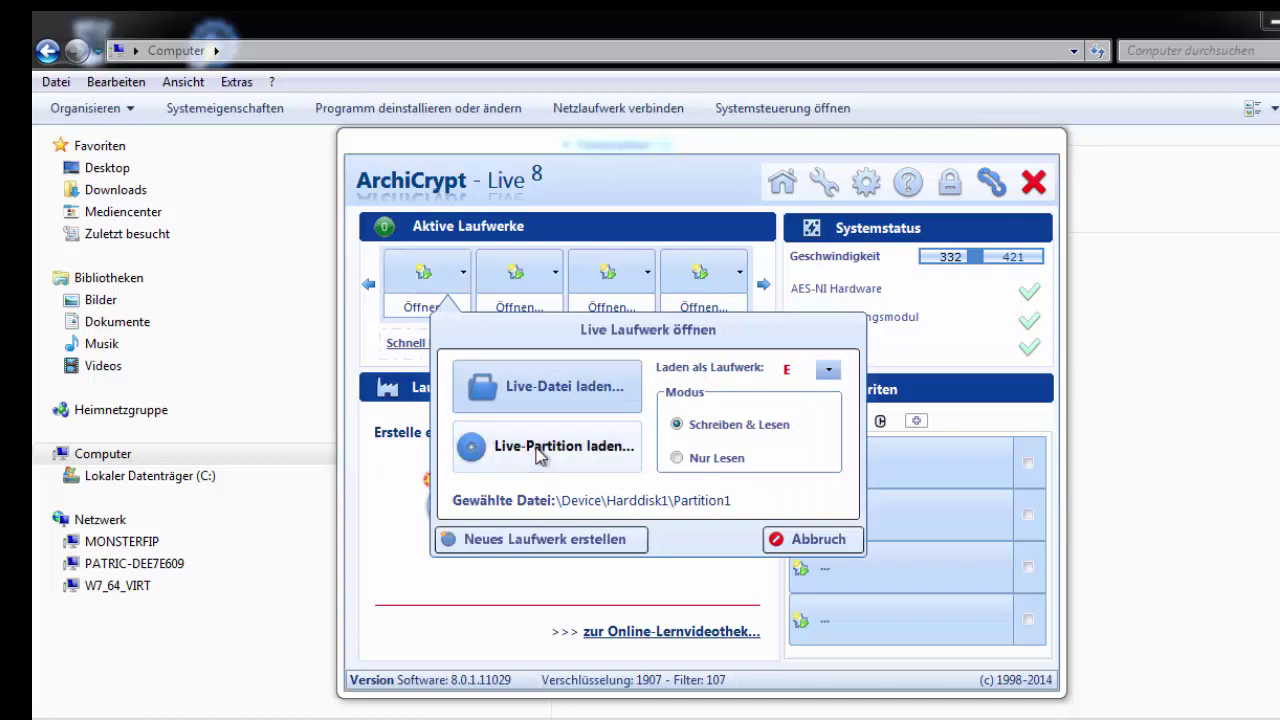
{"action": "left_click", "coordinate": [537, 450]}
{"action": "left_click", "coordinate": [617, 302]}
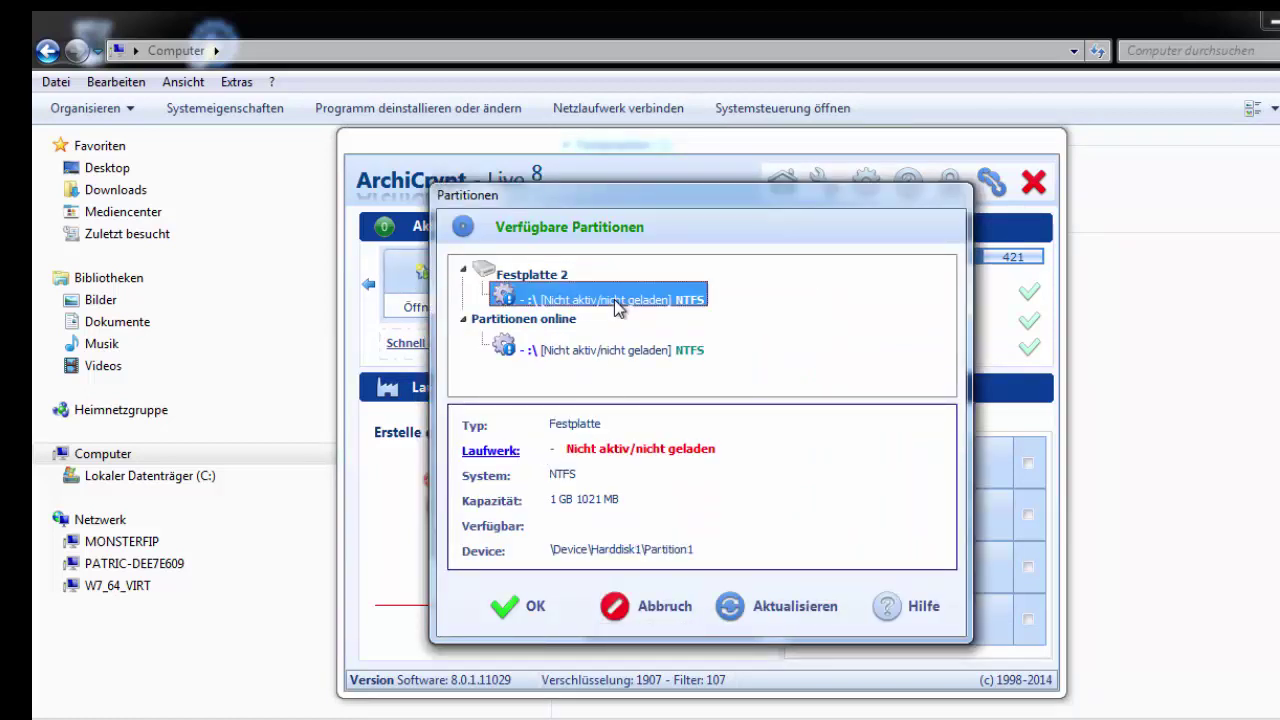
{"action": "left_click", "coordinate": [522, 606]}
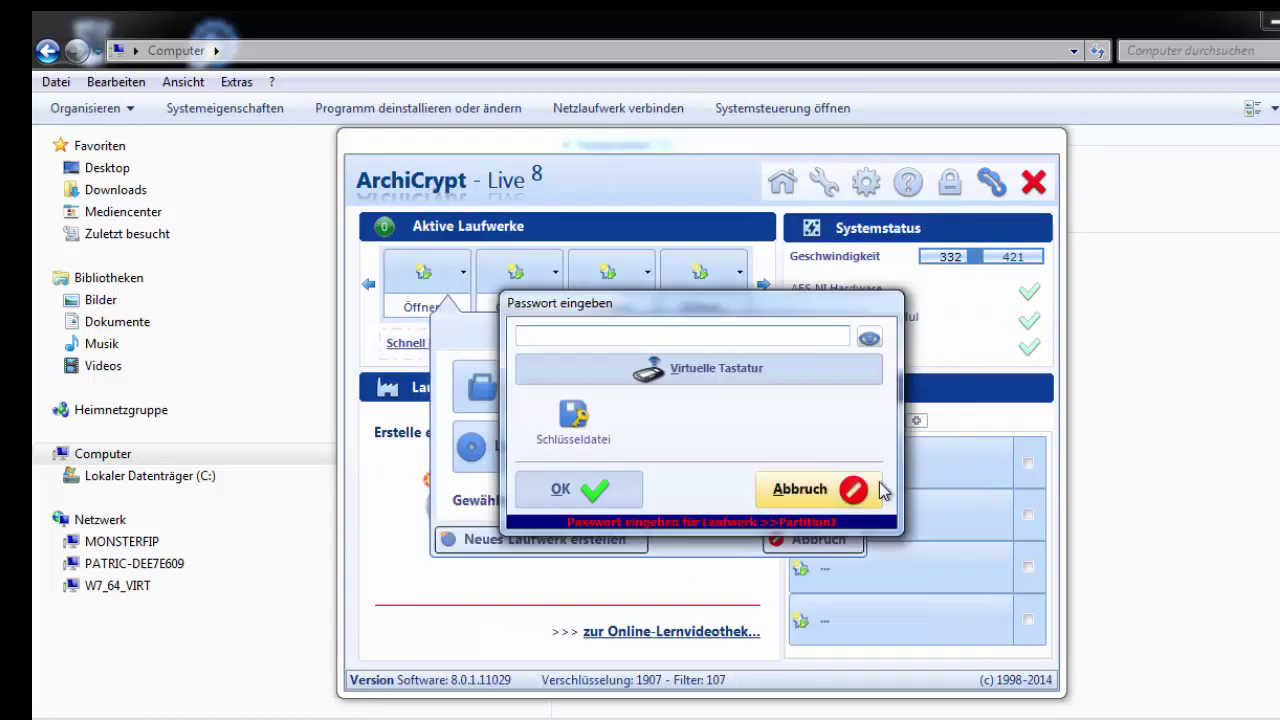
{"action": "type", "text": "123"}
{"action": "key", "text": "Return"}
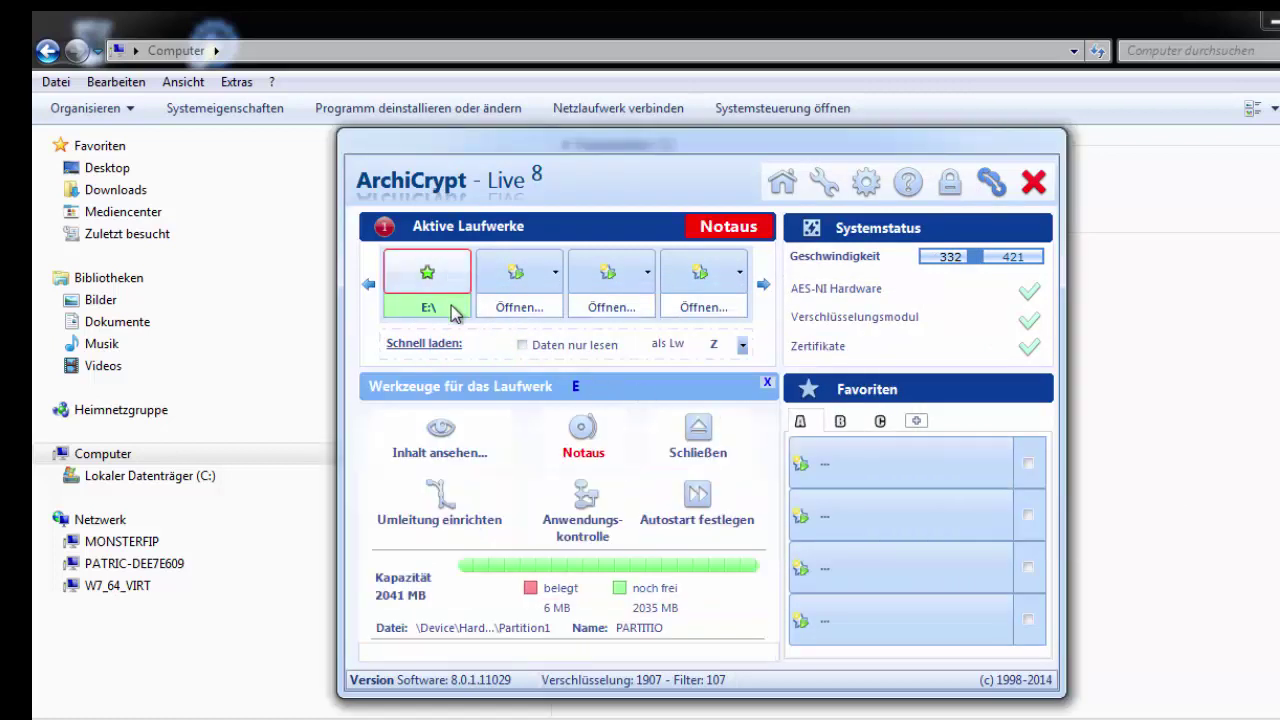
Step: Check the Bilder folder on drive E:, then force-unmount it with Notaus
{"action": "left_click", "coordinate": [452, 312]}
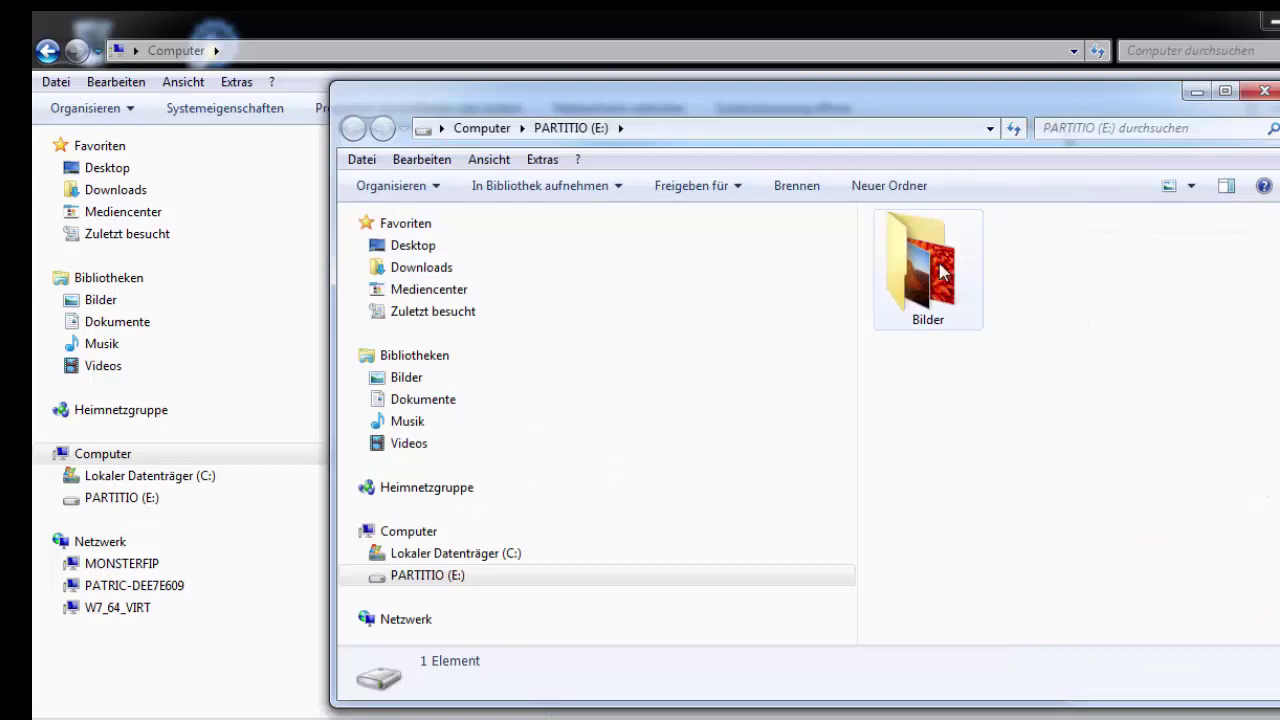
{"action": "left_click", "coordinate": [1264, 92]}
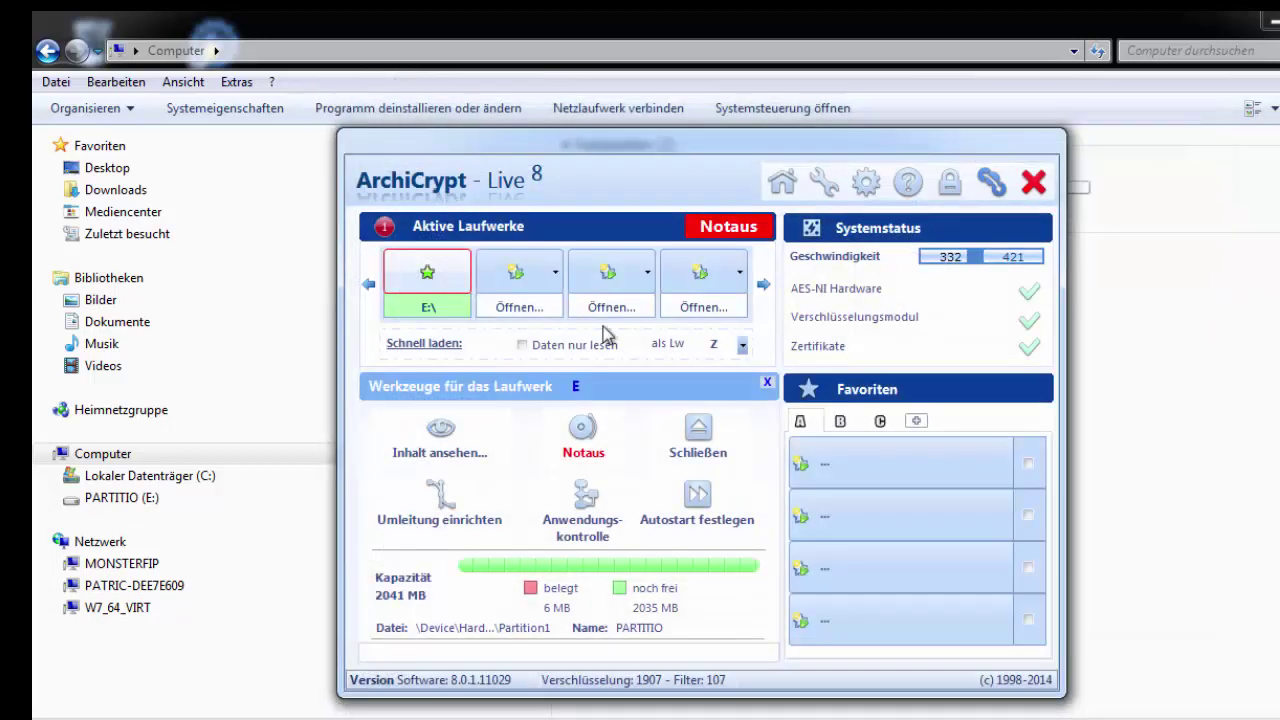
{"action": "left_click", "coordinate": [427, 280], "text": "ctrl"}
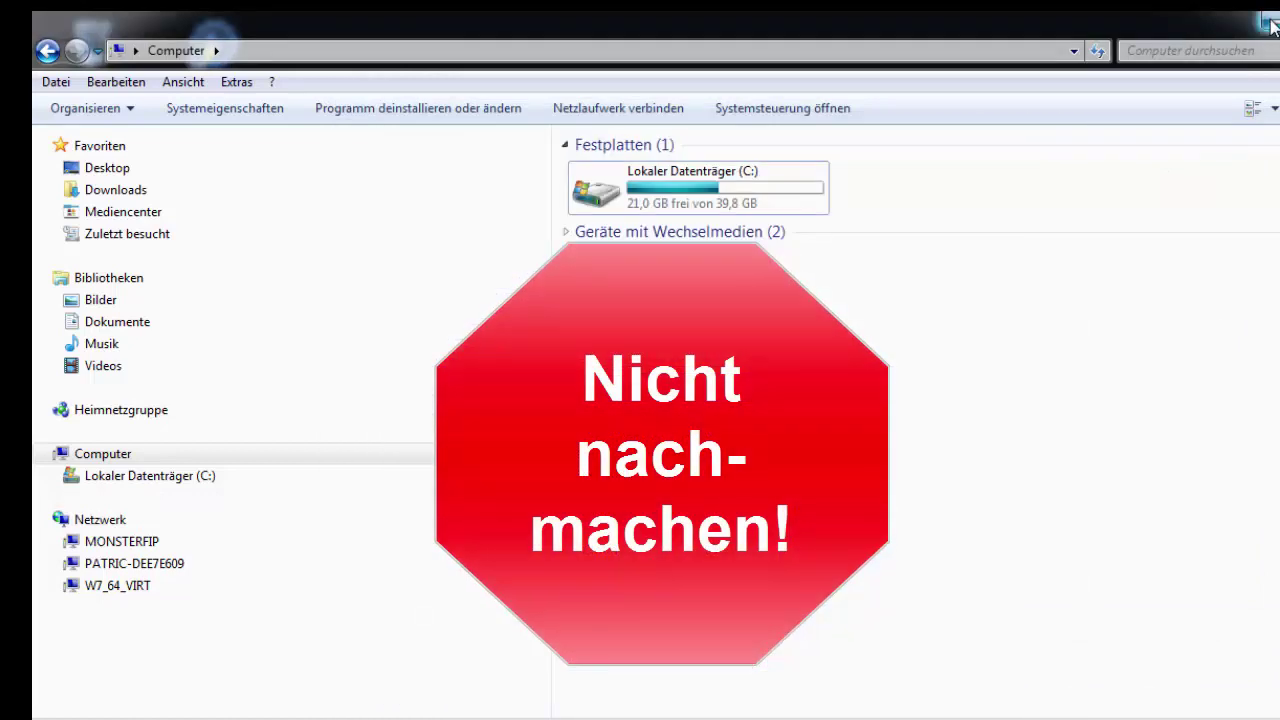
Step: Assign drive letter R: to the 2 GB RAW partition and decline the format prompt
{"action": "left_click", "coordinate": [1270, 22]}
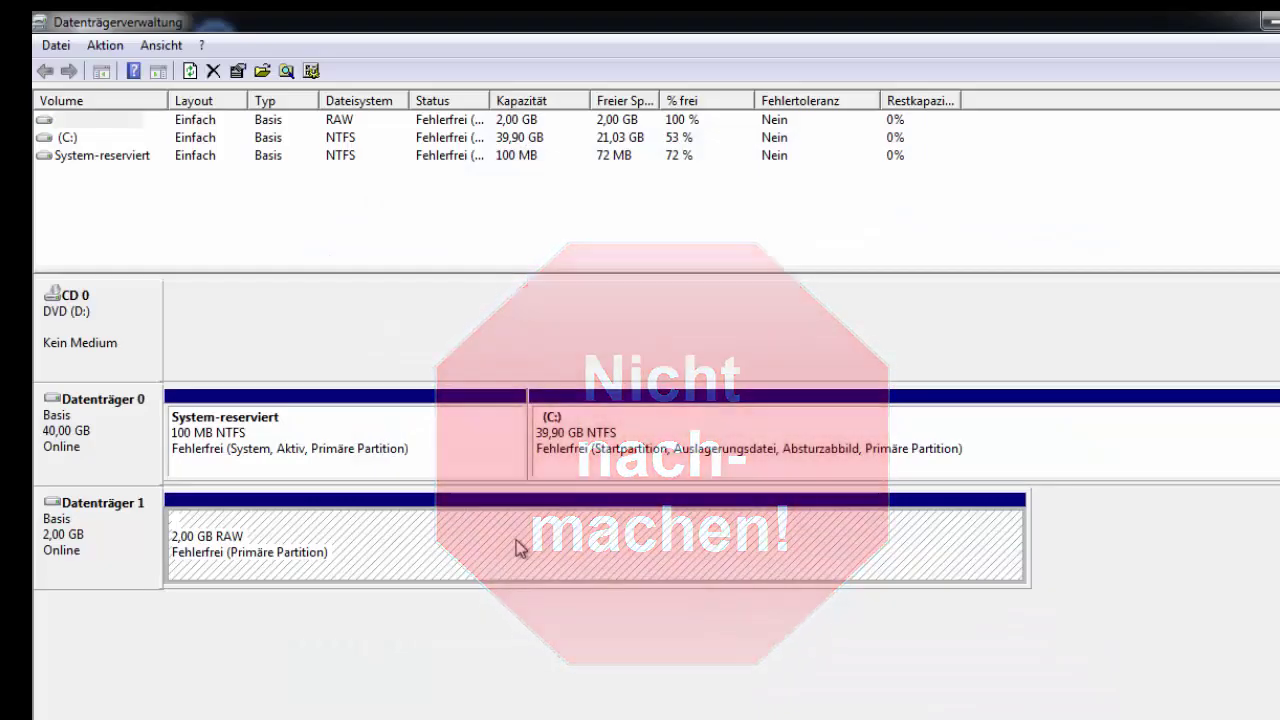
{"action": "right_click", "coordinate": [518, 548]}
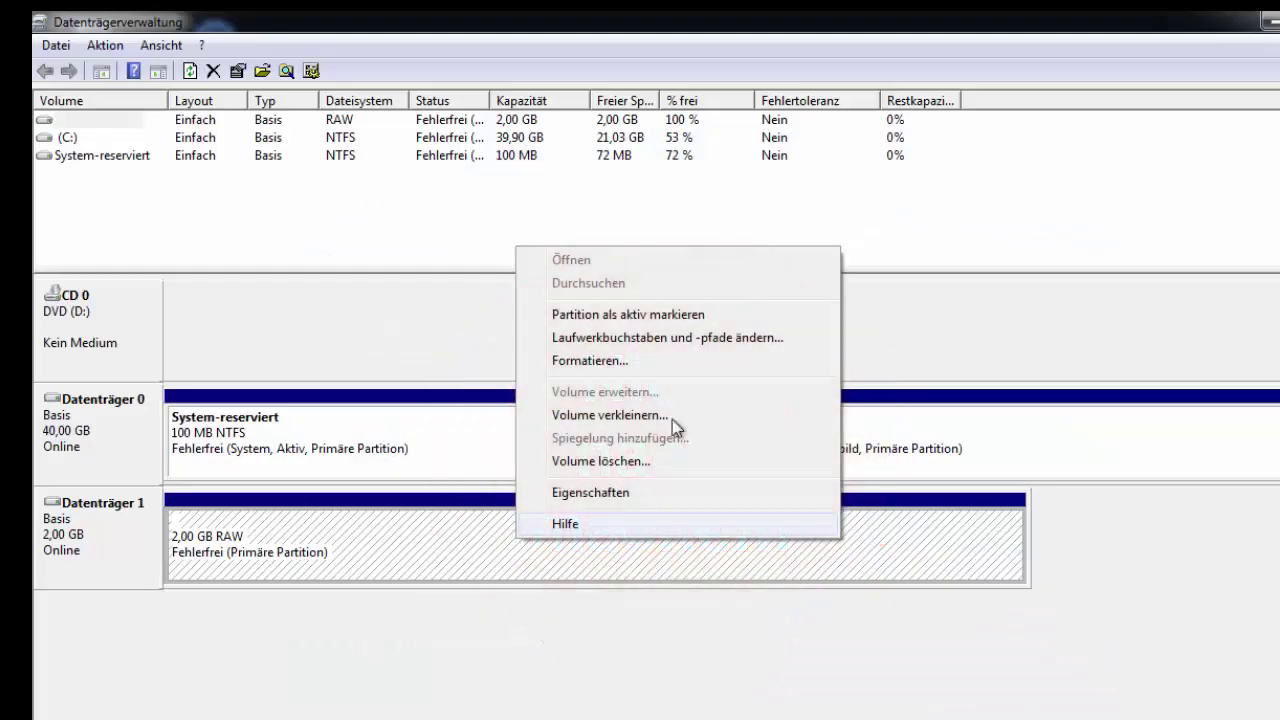
{"action": "left_click", "coordinate": [720, 337]}
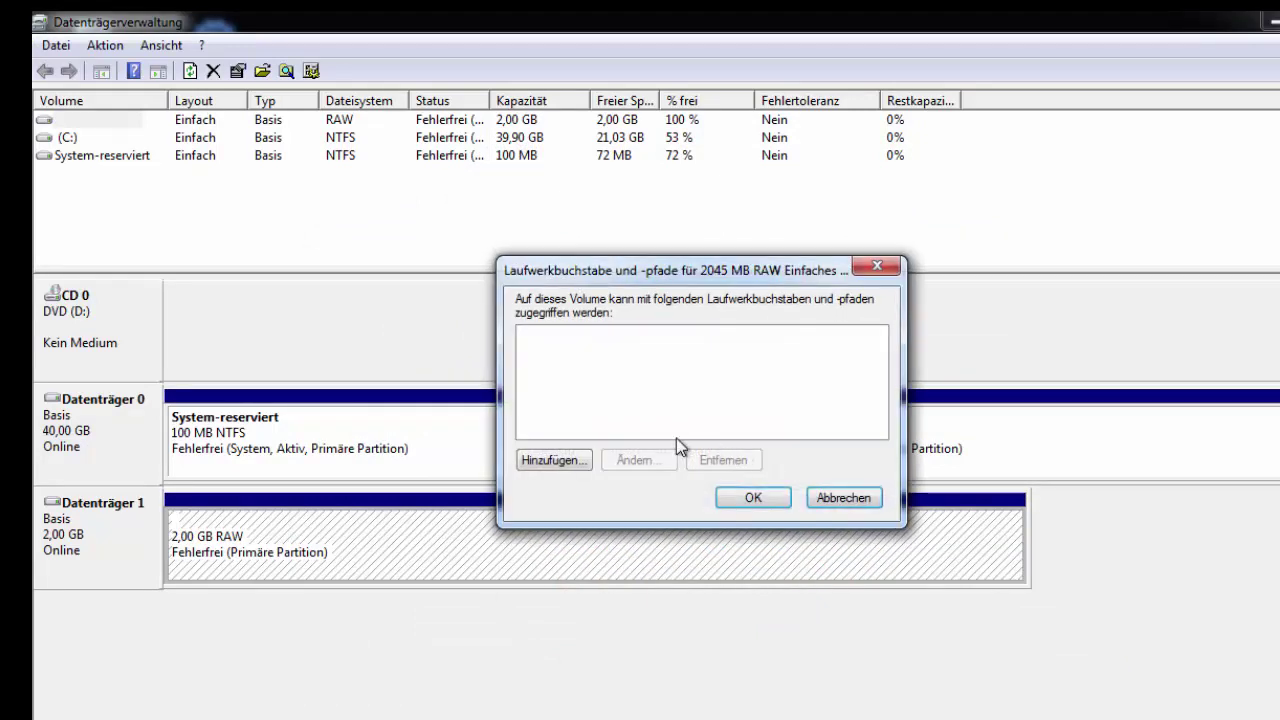
{"action": "left_click", "coordinate": [560, 472]}
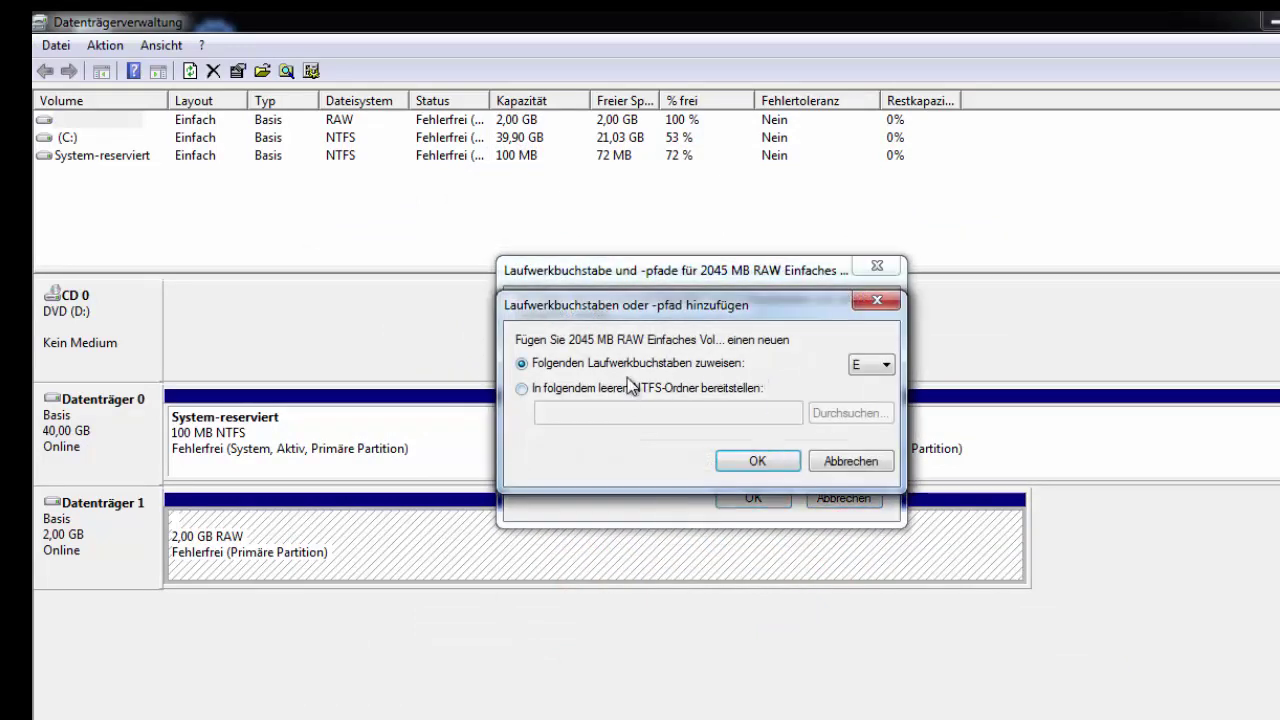
{"action": "left_click", "coordinate": [855, 368]}
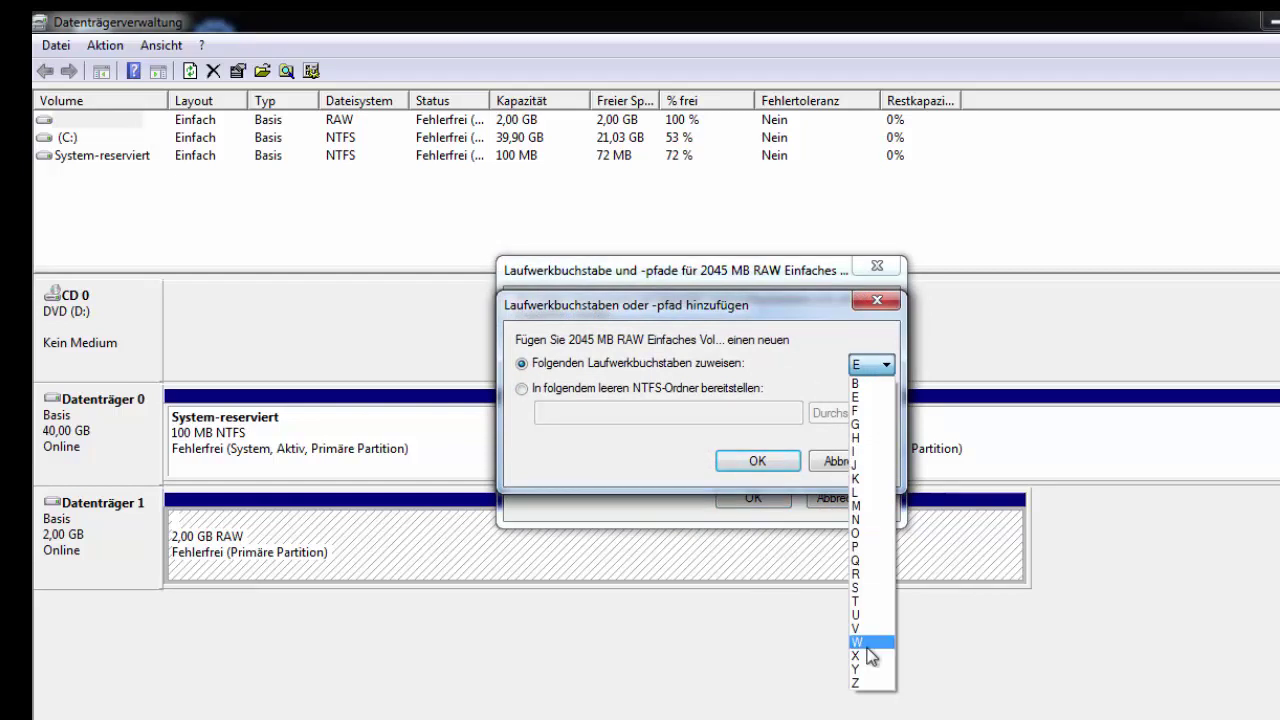
{"action": "left_click", "coordinate": [875, 574]}
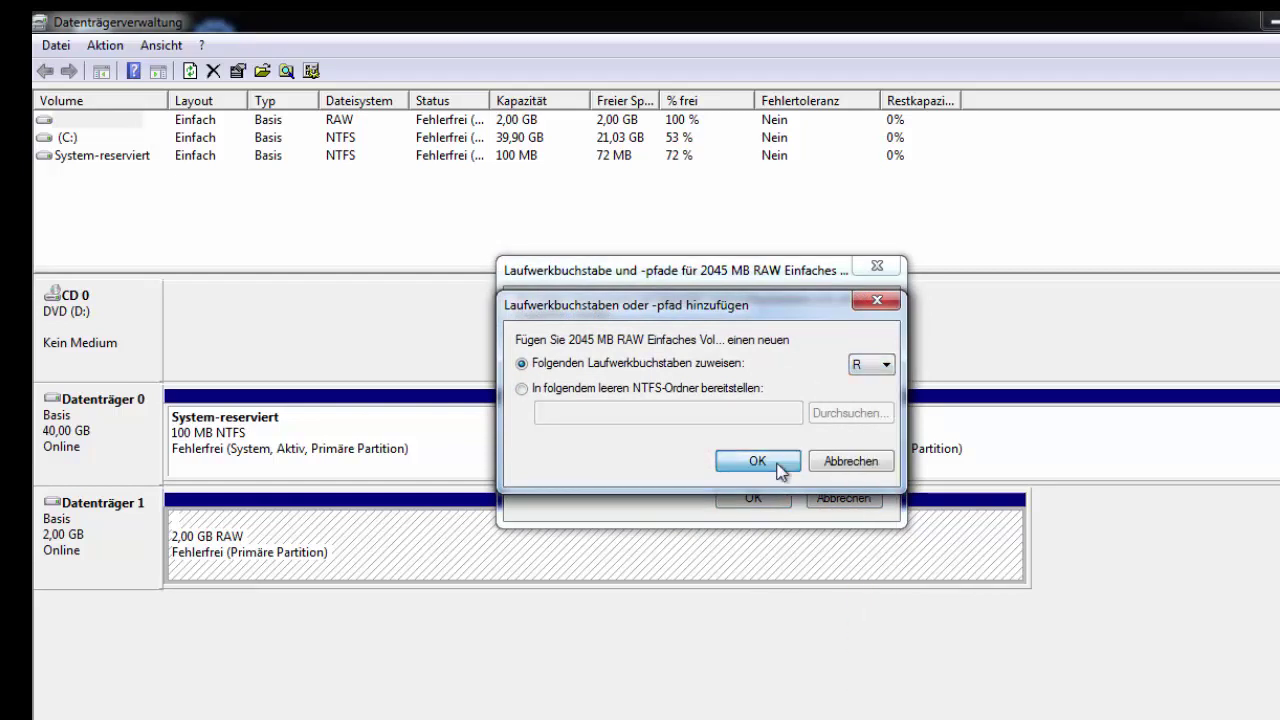
{"action": "left_click", "coordinate": [757, 462]}
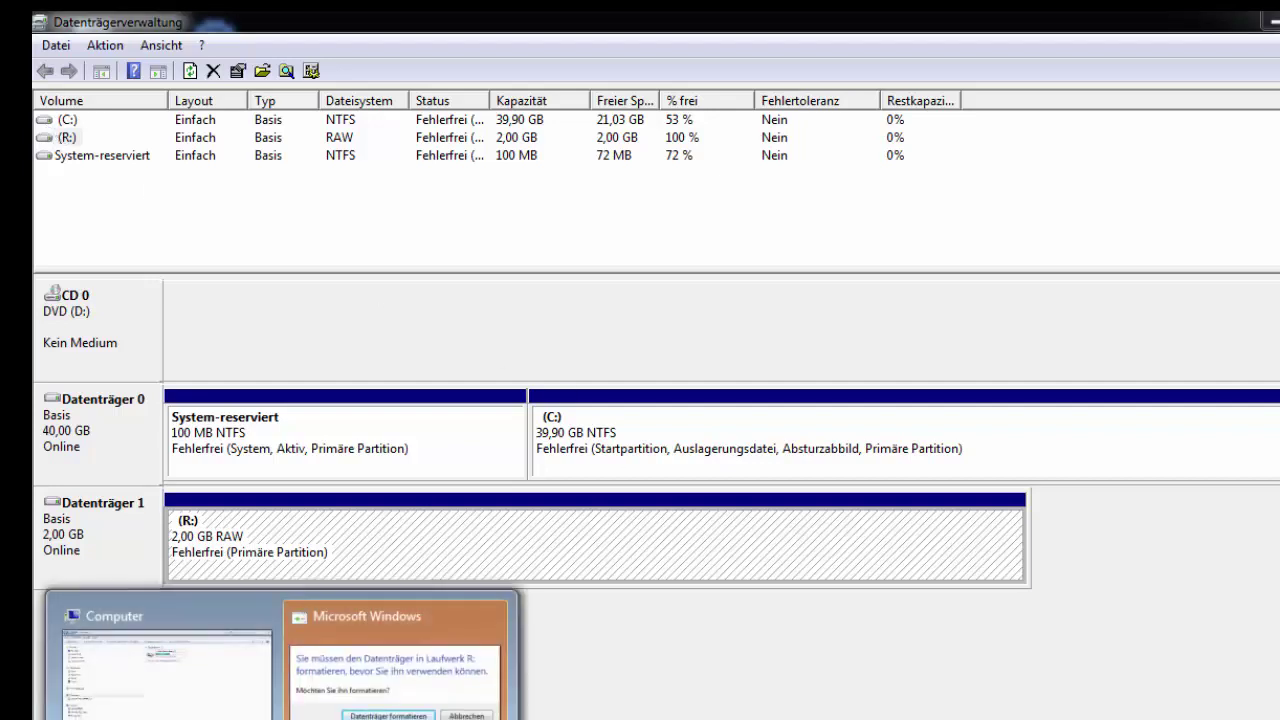
{"action": "left_click", "coordinate": [413, 620]}
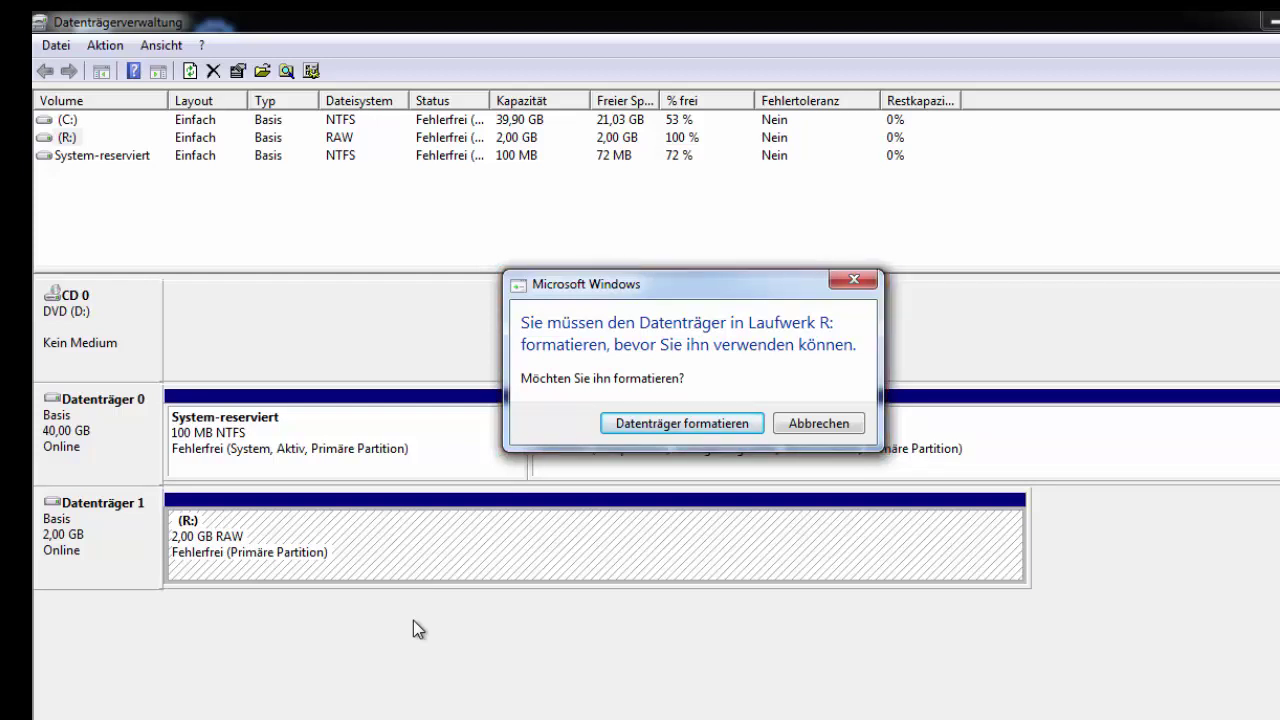
{"action": "left_click", "coordinate": [829, 423]}
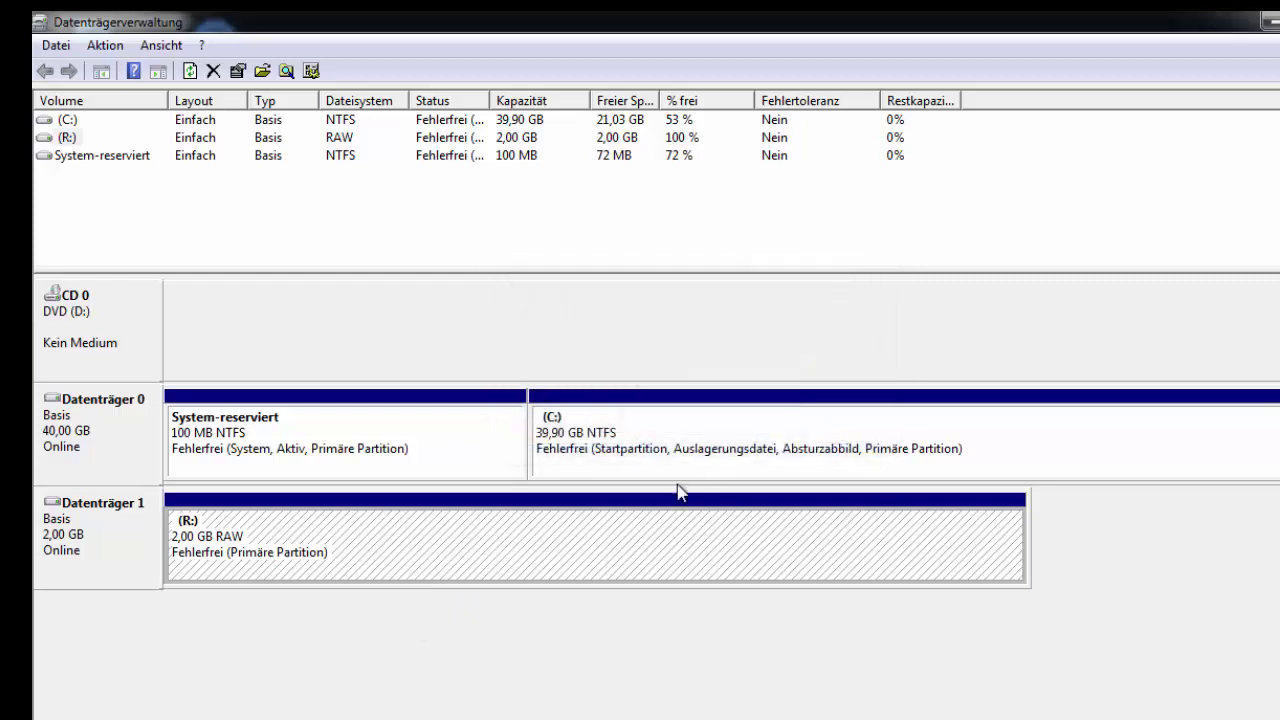
Step: Remove the R: drive letter from the RAW partition again
{"action": "right_click", "coordinate": [667, 558]}
{"action": "left_click", "coordinate": [822, 358]}
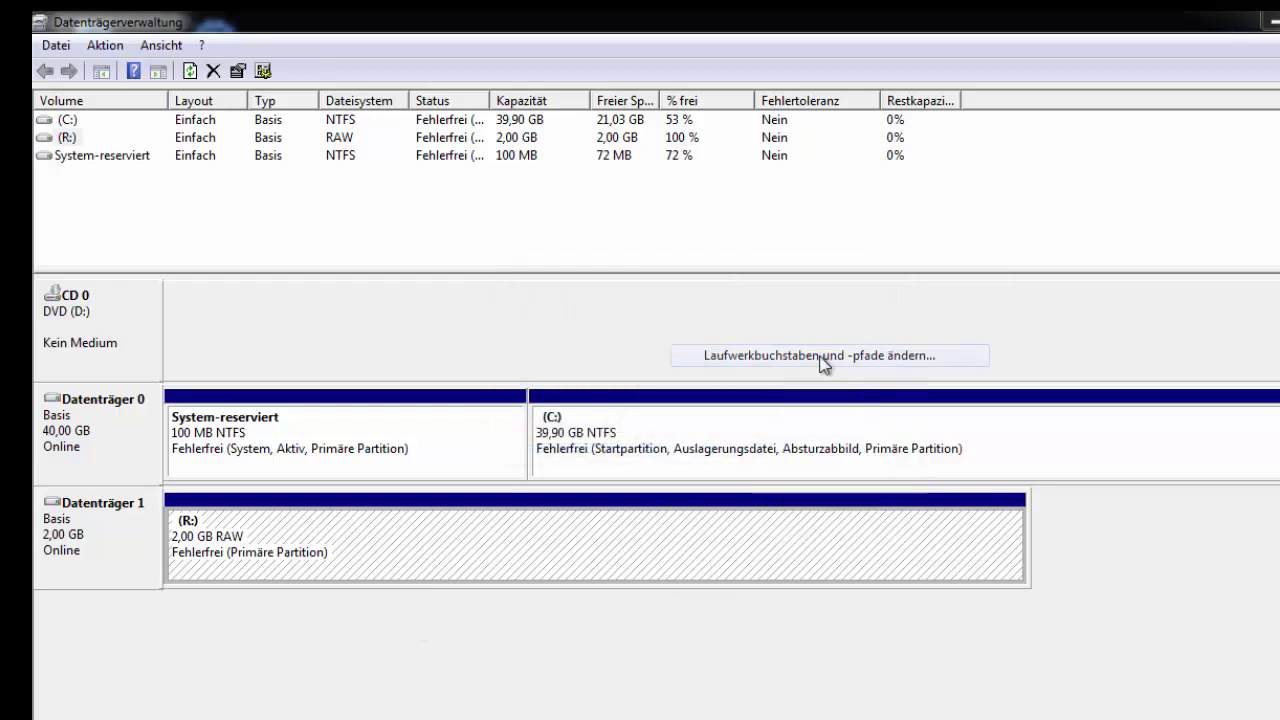
{"action": "left_click", "coordinate": [723, 460]}
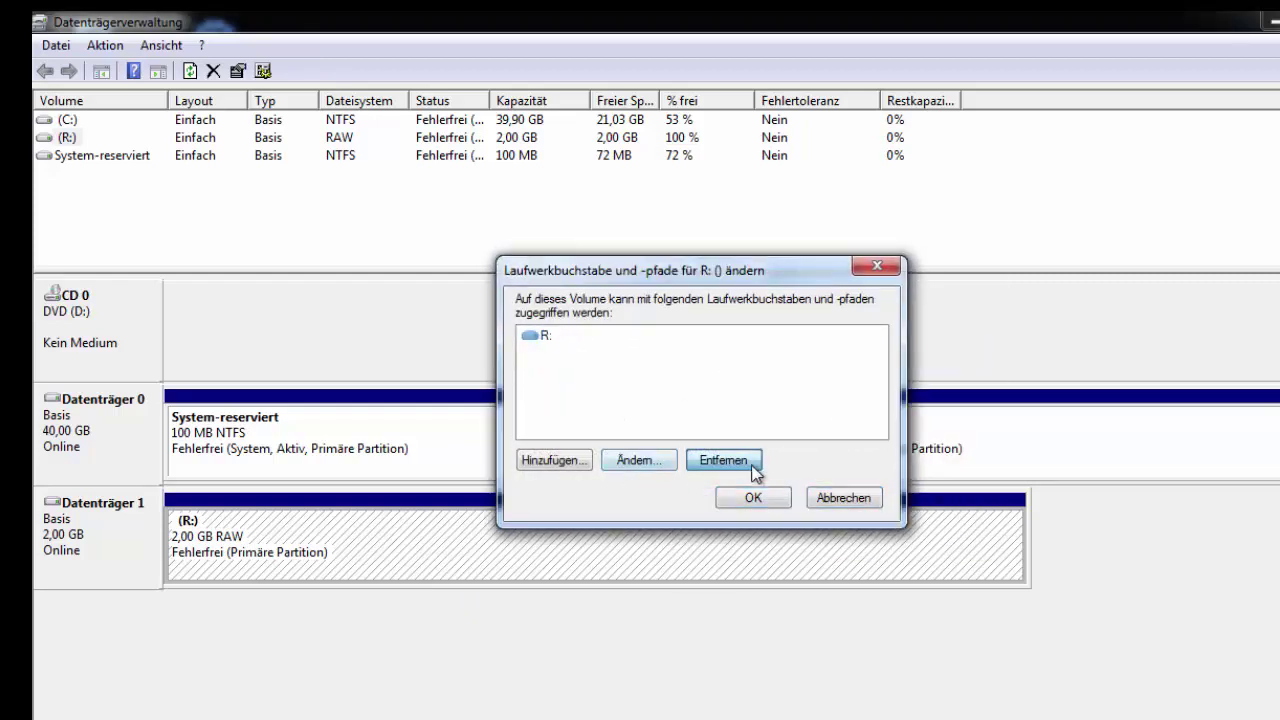
{"action": "left_click", "coordinate": [820, 490]}
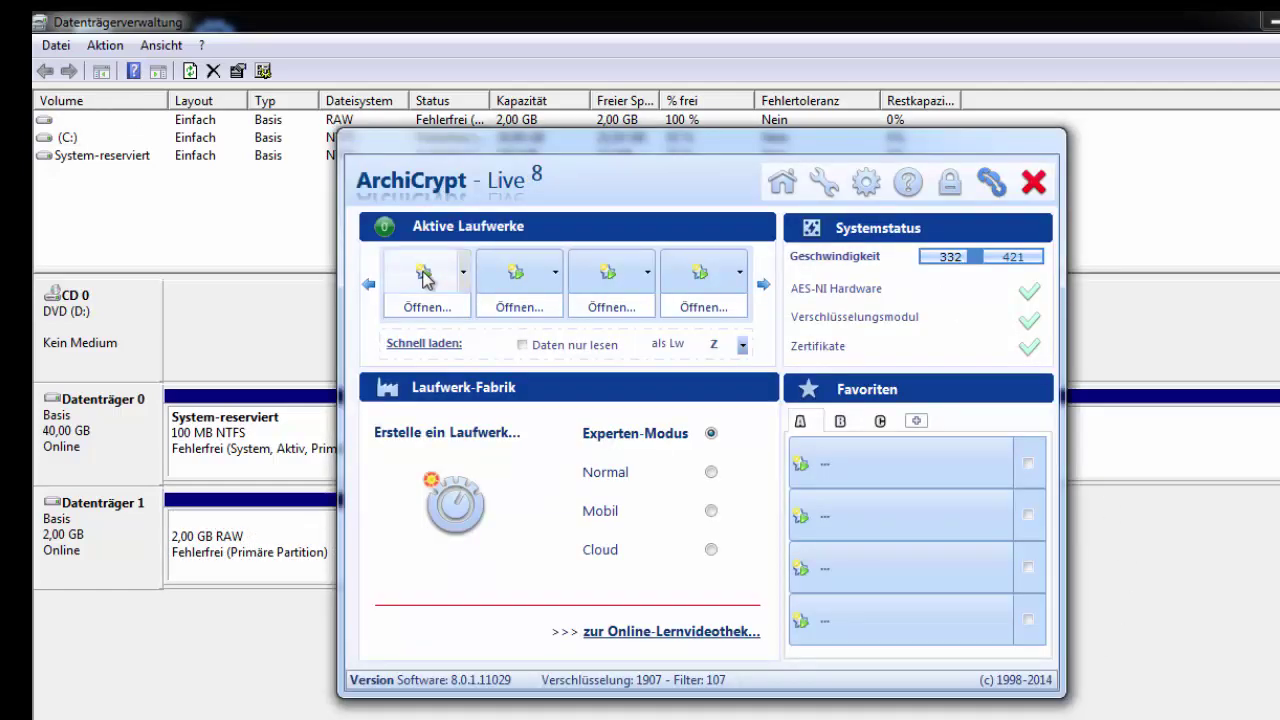
Step: Load the partition under Partitionen online with its password as drive E: and open E:\ to view Bilder
{"action": "left_click", "coordinate": [424, 276]}
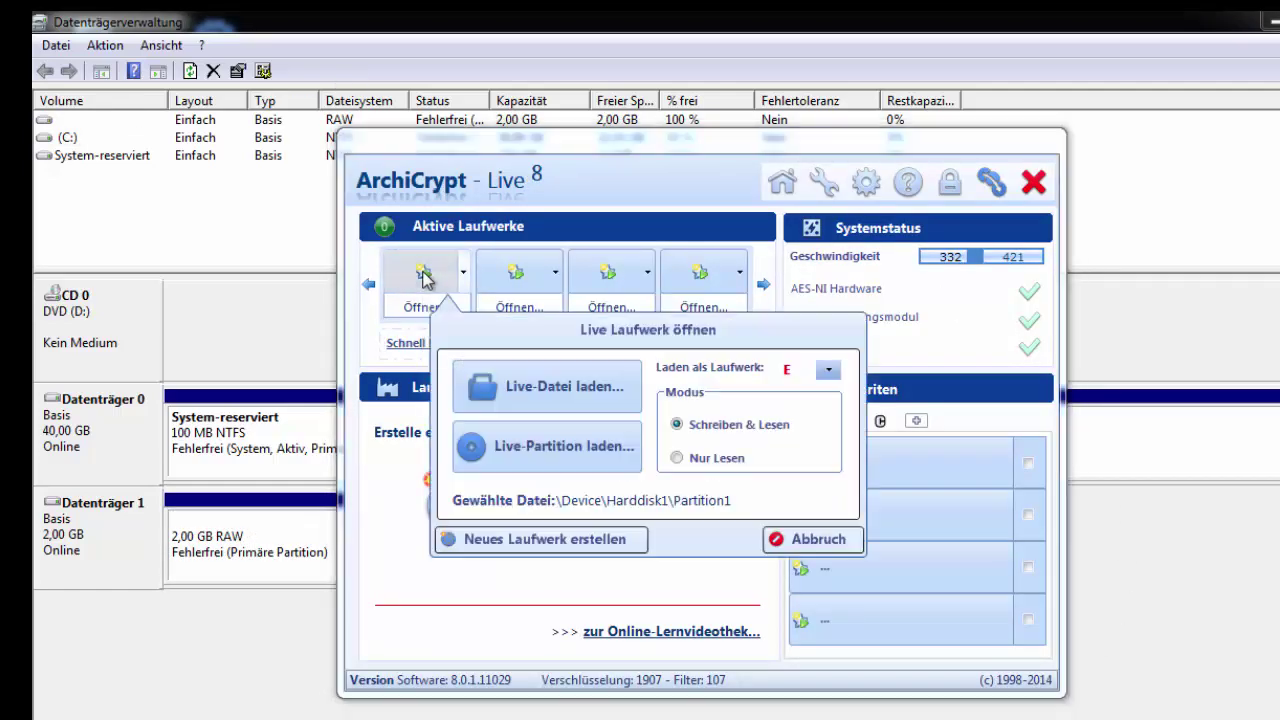
{"action": "left_click", "coordinate": [580, 455]}
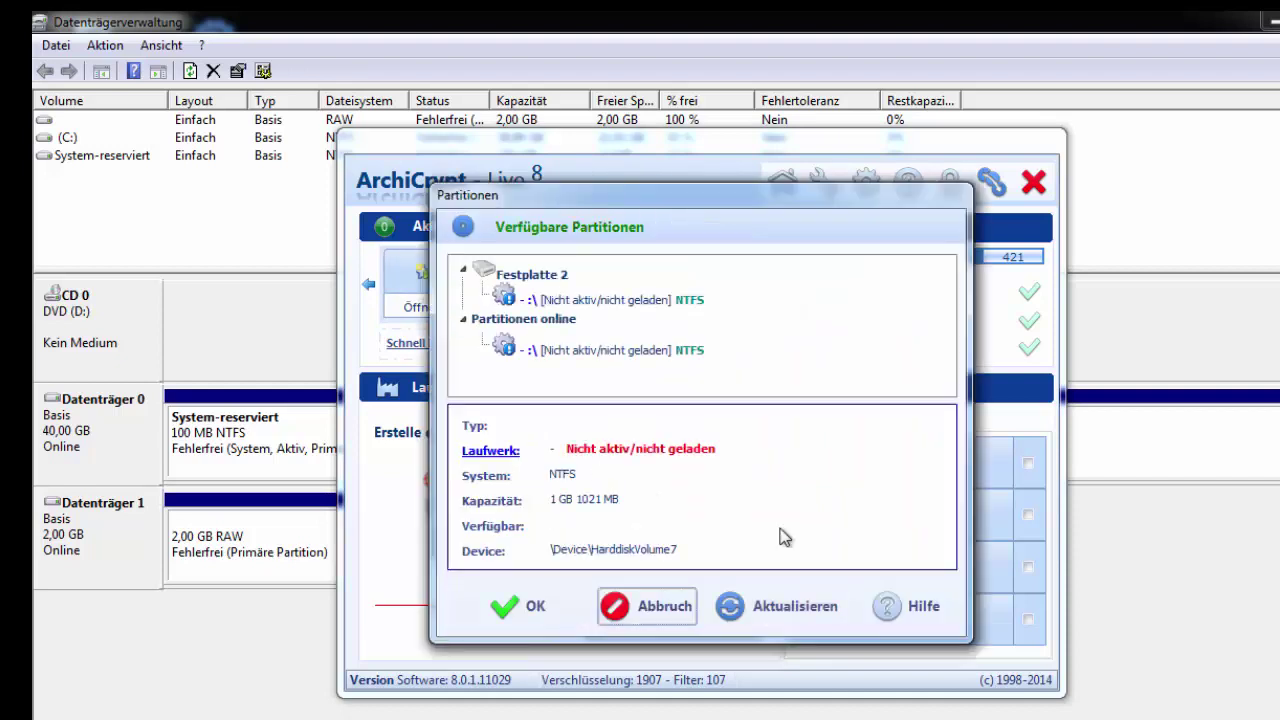
{"action": "left_click", "coordinate": [576, 348]}
{"action": "left_click", "coordinate": [527, 606]}
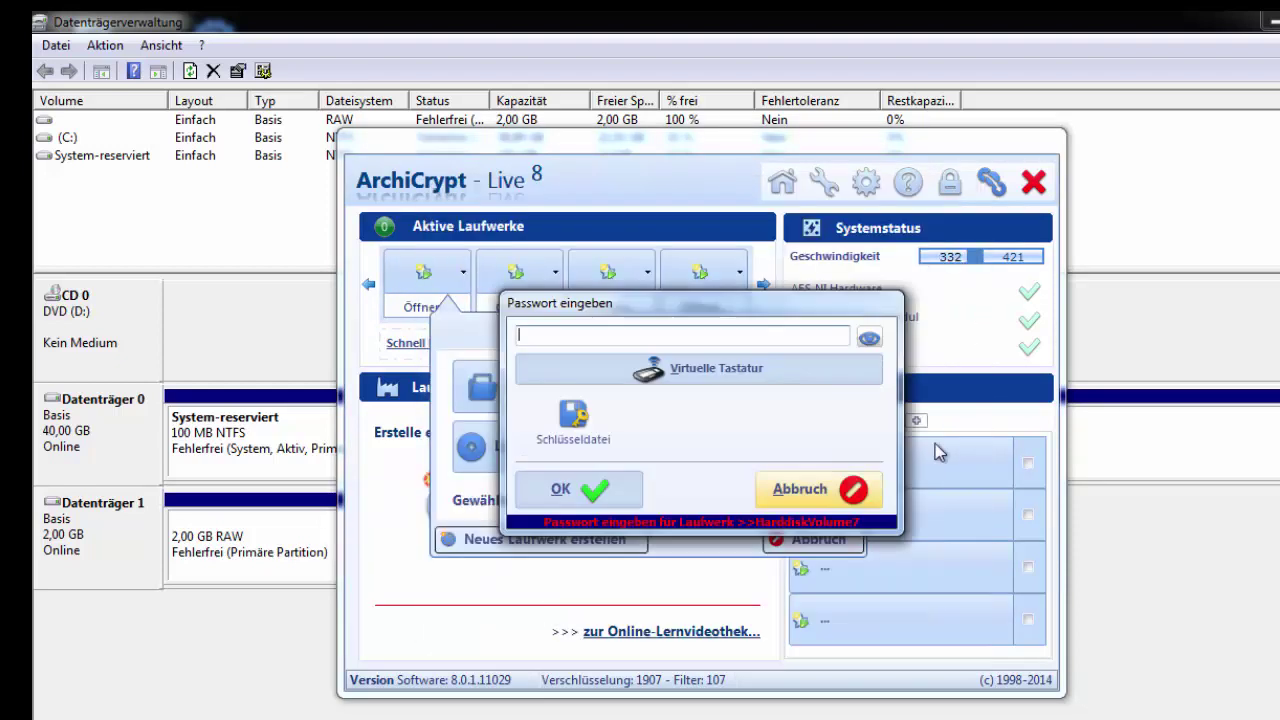
{"action": "type", "text": "1234"}
{"action": "key", "text": "Return"}
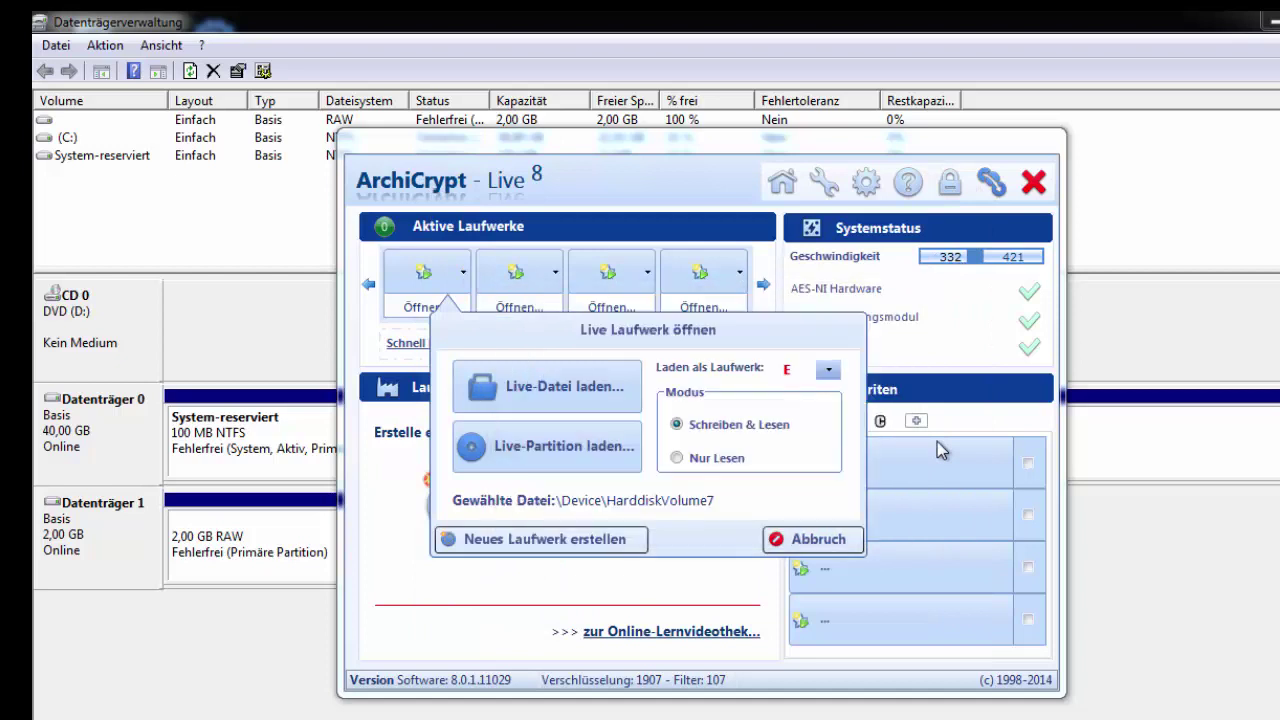
{"action": "left_click", "coordinate": [445, 312]}
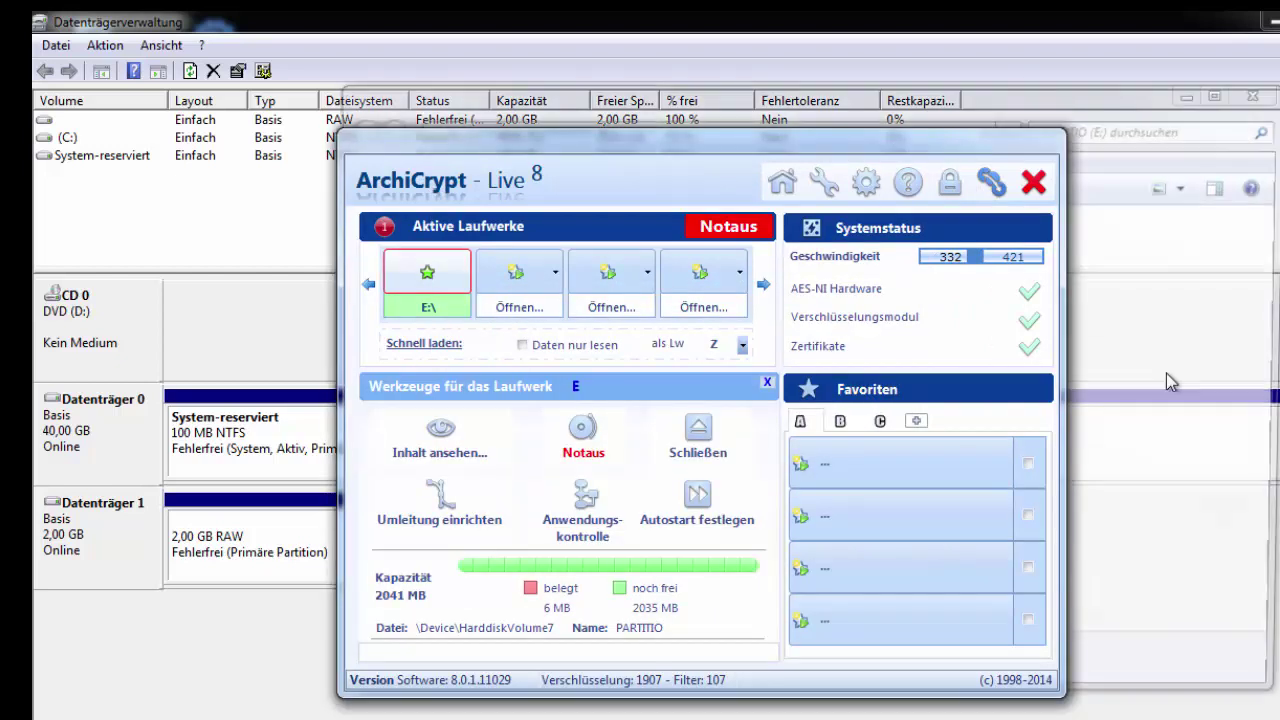